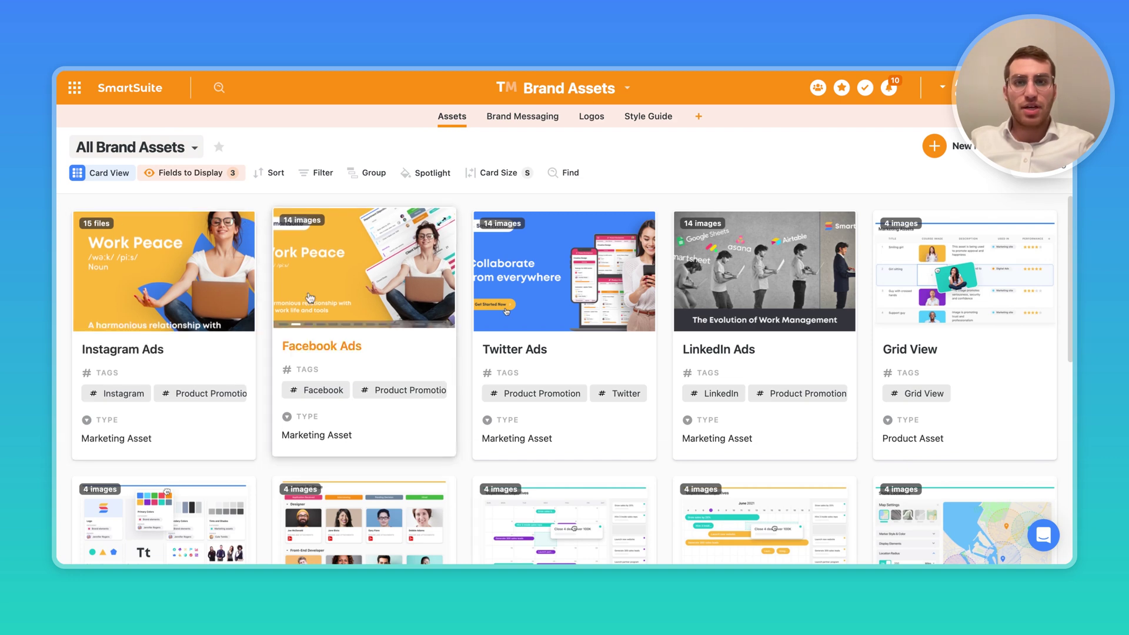
- Add a new public view of type Form, named Form, to the Brand Assets app
scroll(310, 298, "down", 1)
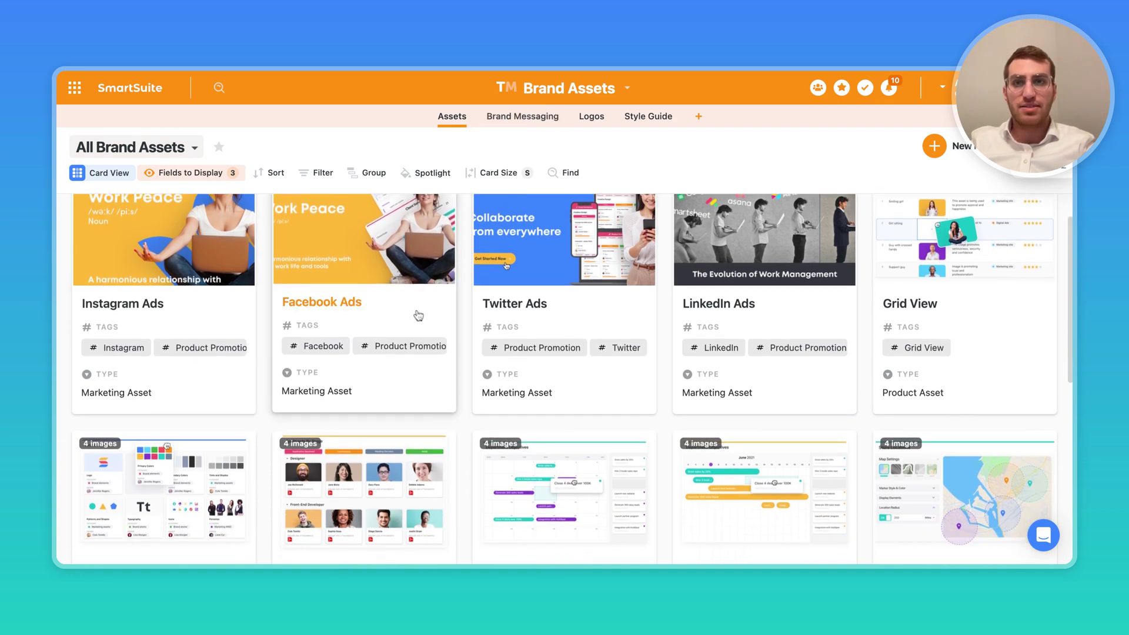
scroll(418, 315, "down", 6)
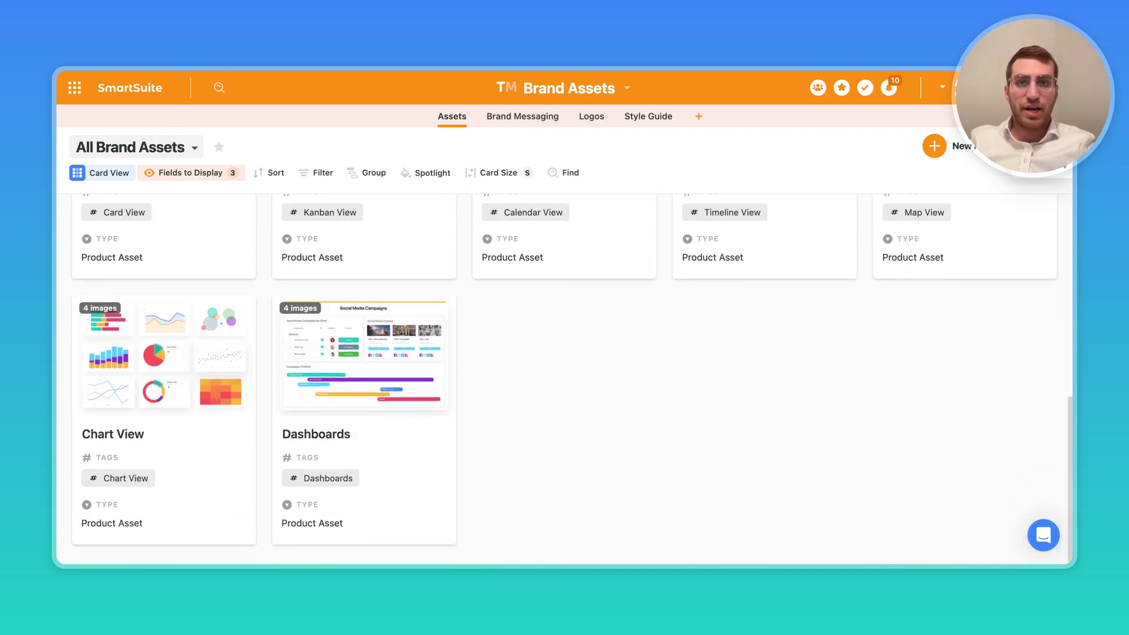
scroll(418, 316, "up", 8)
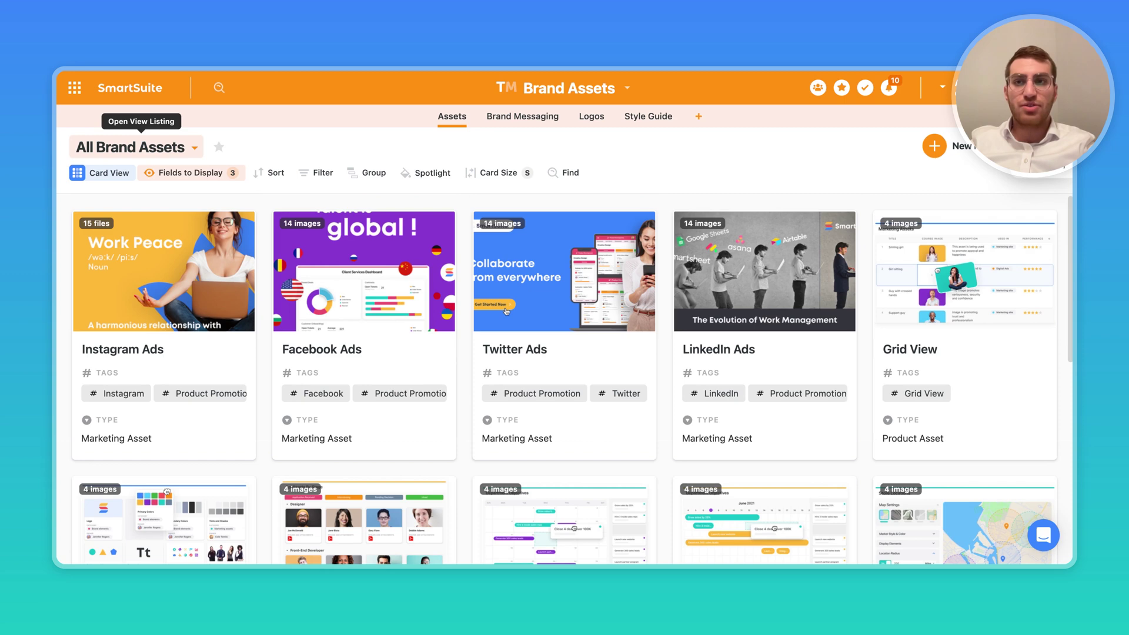
left_click(140, 147)
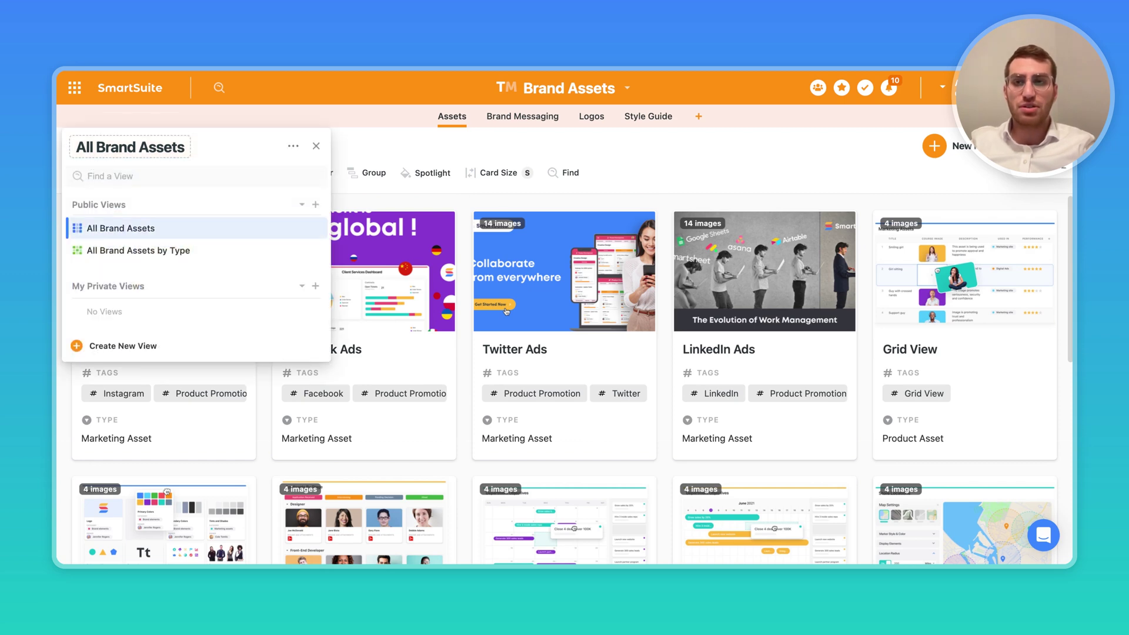
left_click(384, 154)
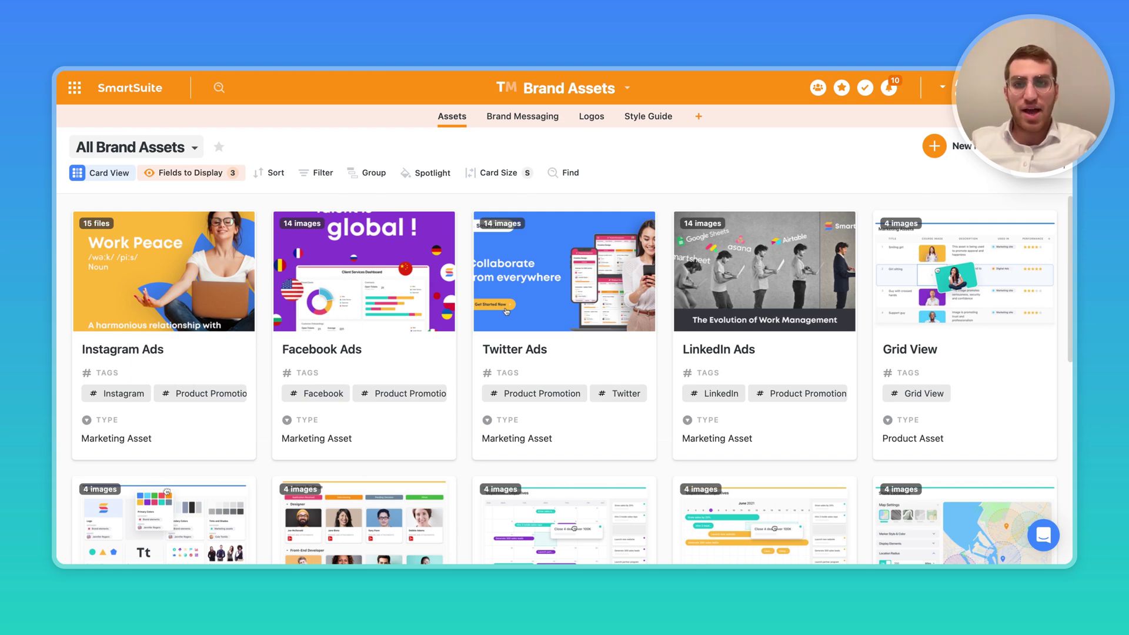
left_click(185, 152)
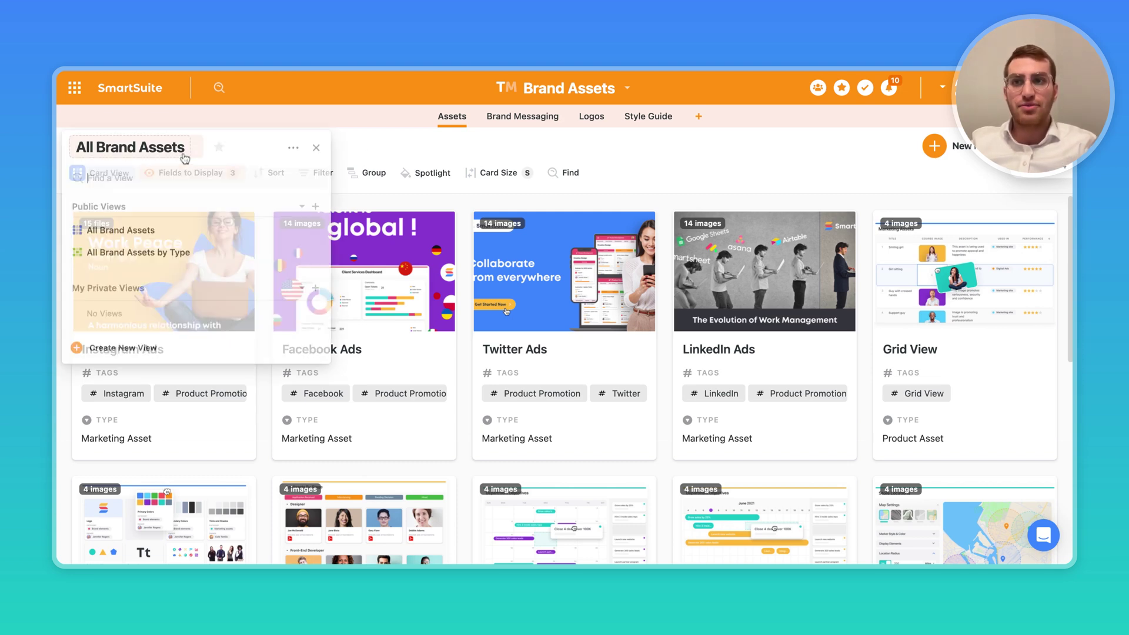
left_click(316, 206)
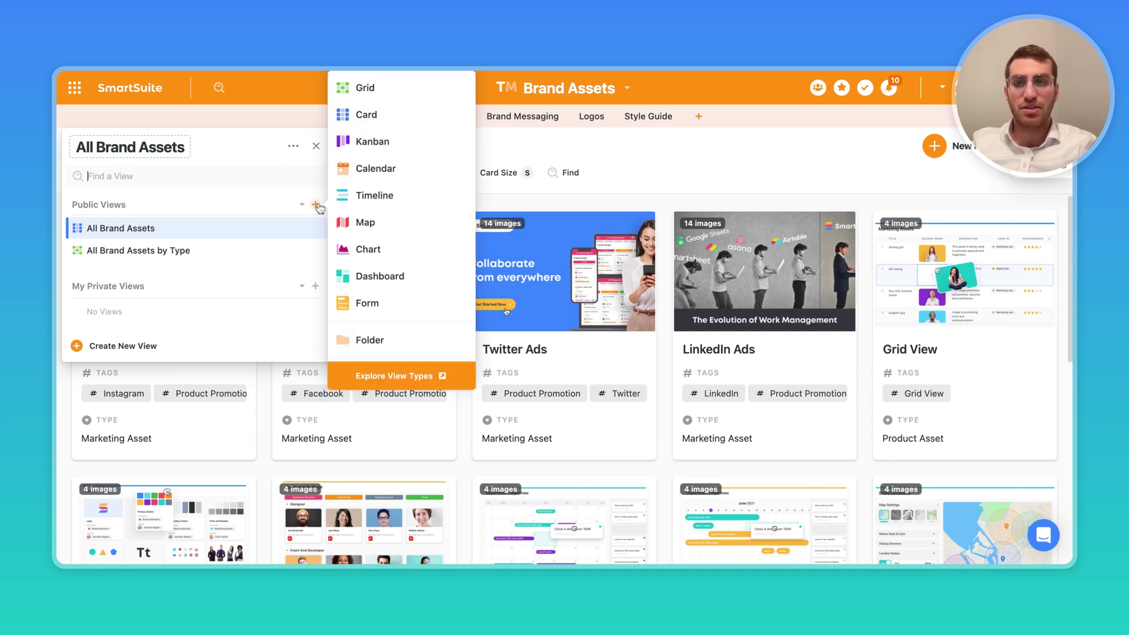
left_click(366, 310)
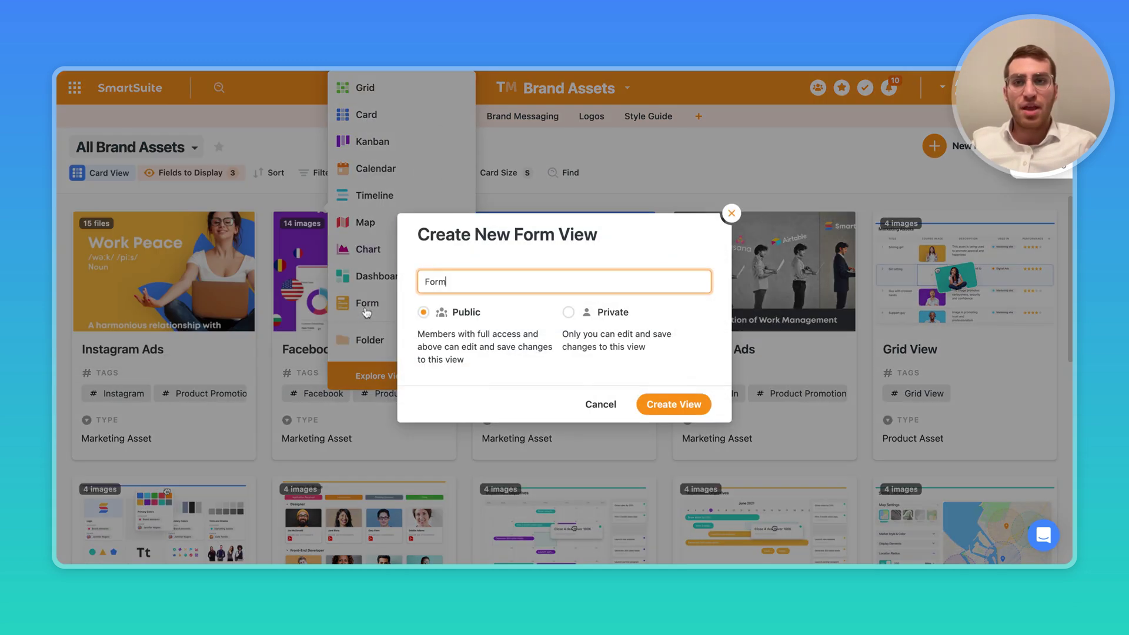
left_click(679, 407)
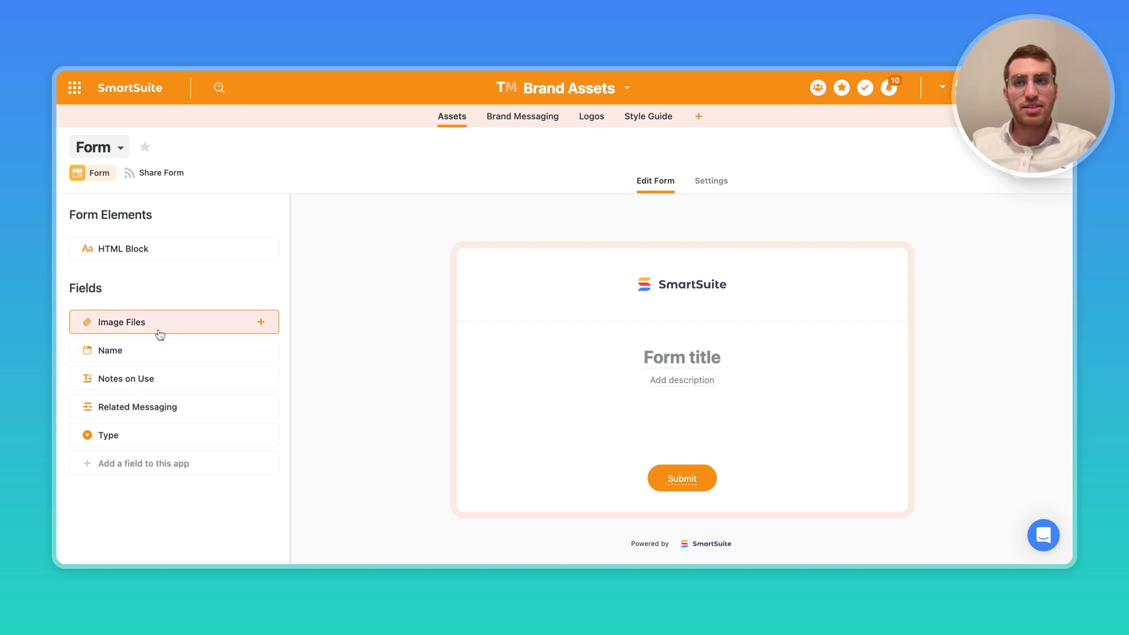
- Switch to the All Brand Assets view and change its layout from Card to Grid
left_click(97, 147)
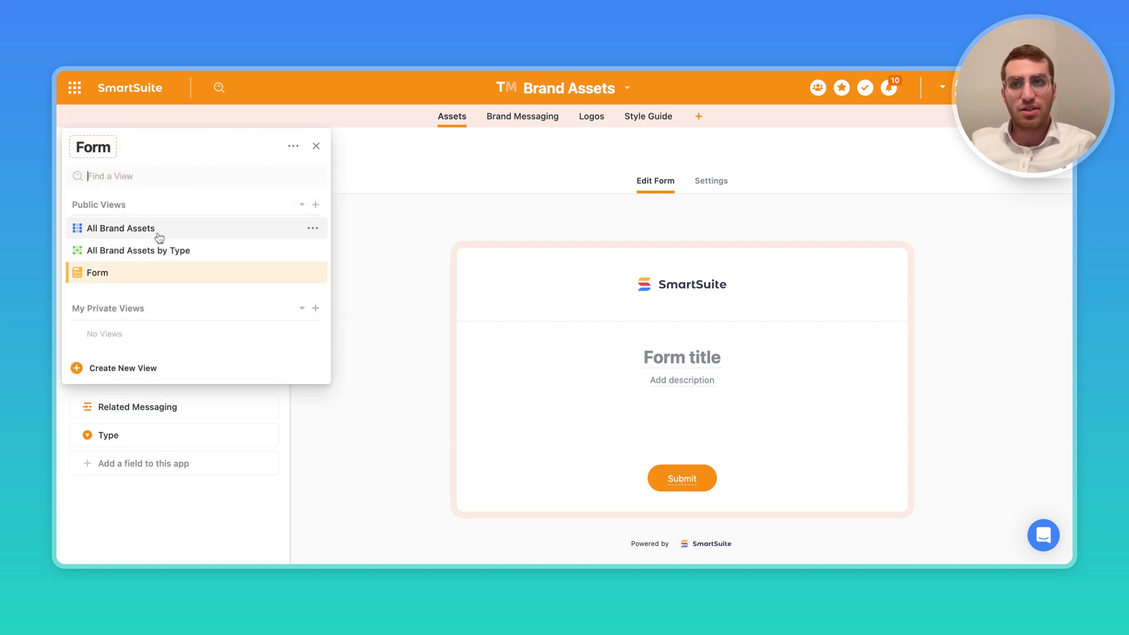
left_click(154, 235)
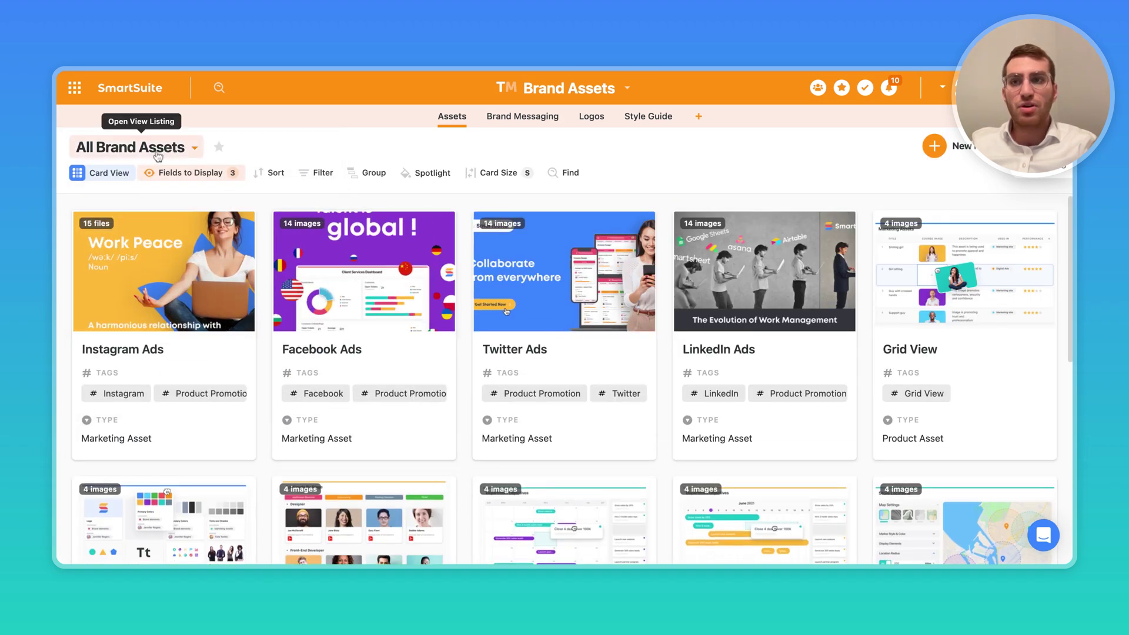
left_click(113, 178)
left_click(91, 277)
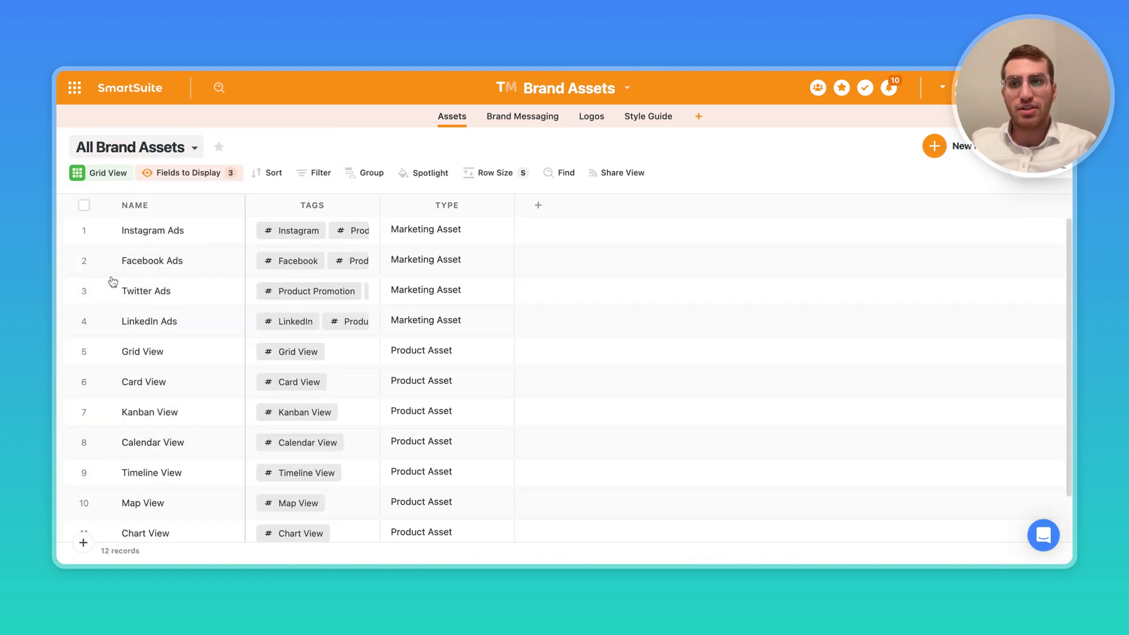
- Display the Image Files field in the grid, then return to the Form view
left_click(214, 177)
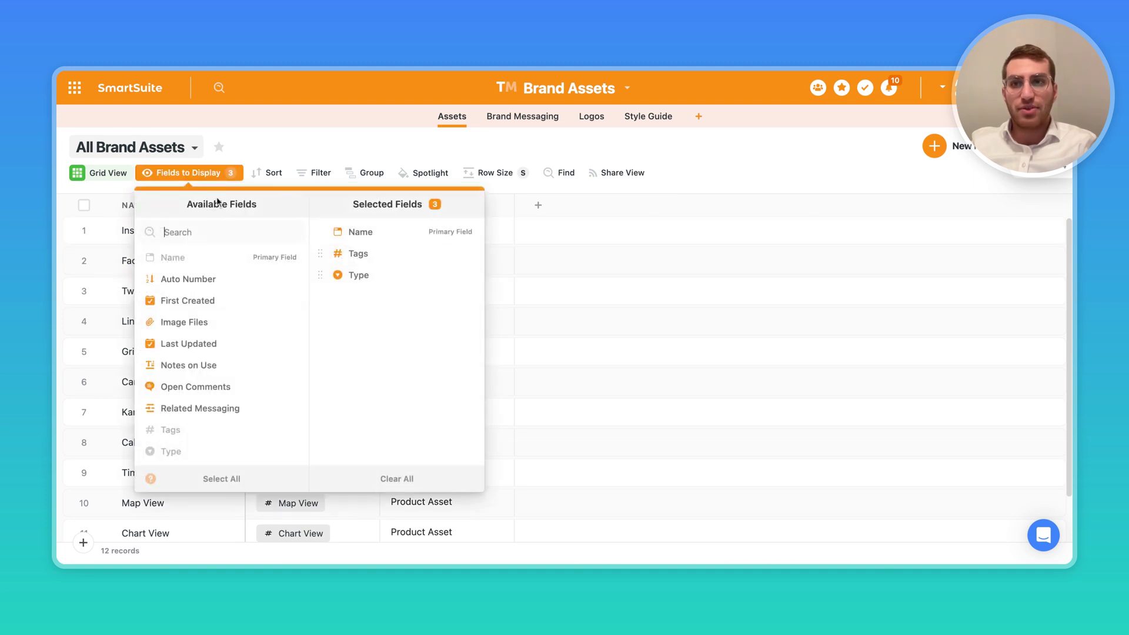
left_click(209, 324)
left_click(309, 144)
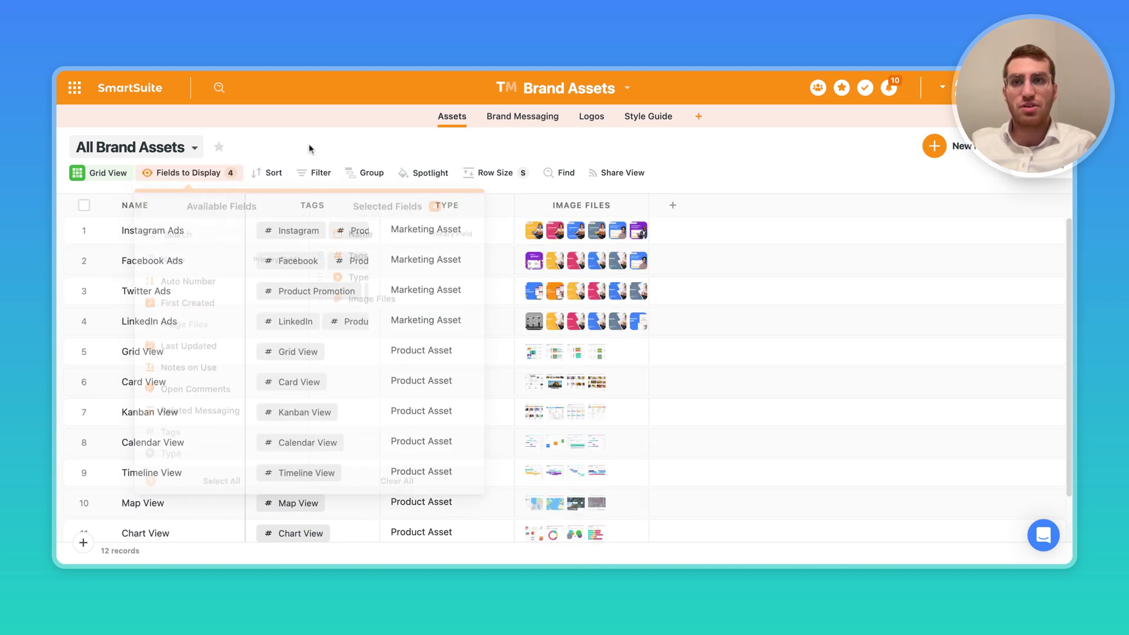
left_click(177, 148)
left_click(140, 279)
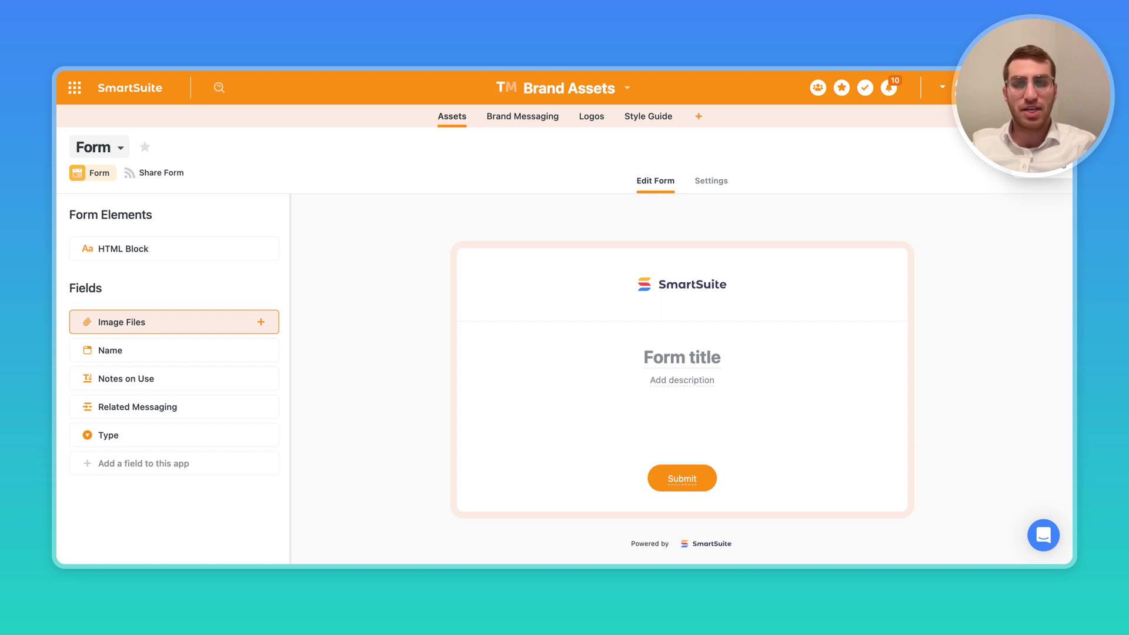
- Add Image Files, Name and Type to the form, ordered Name, Type, Image Files
left_click(260, 322)
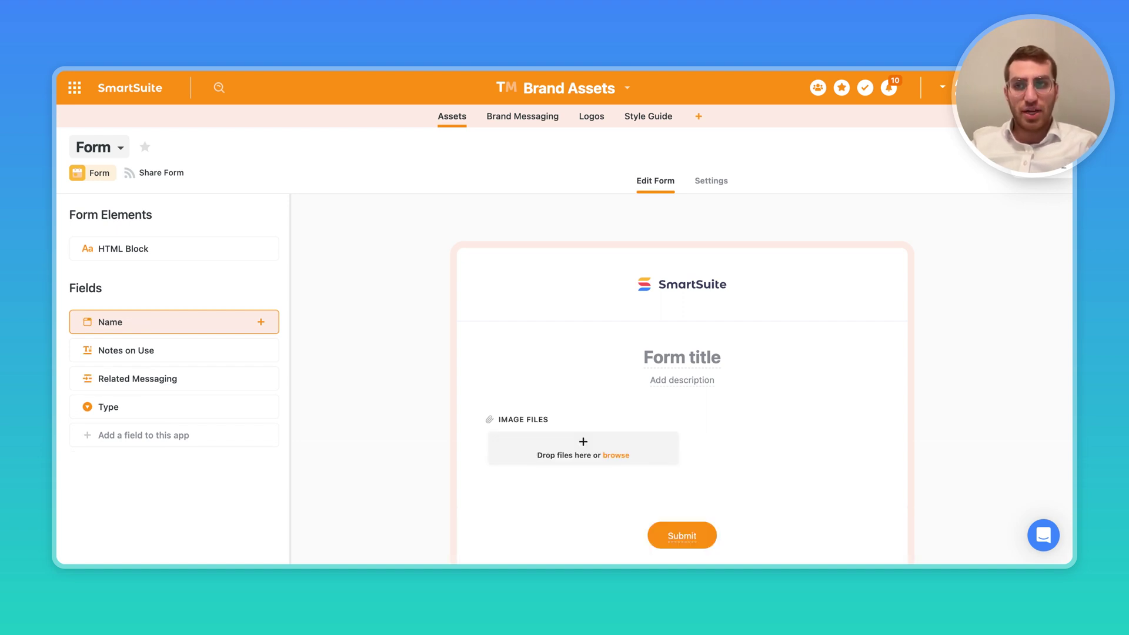
left_click(156, 332)
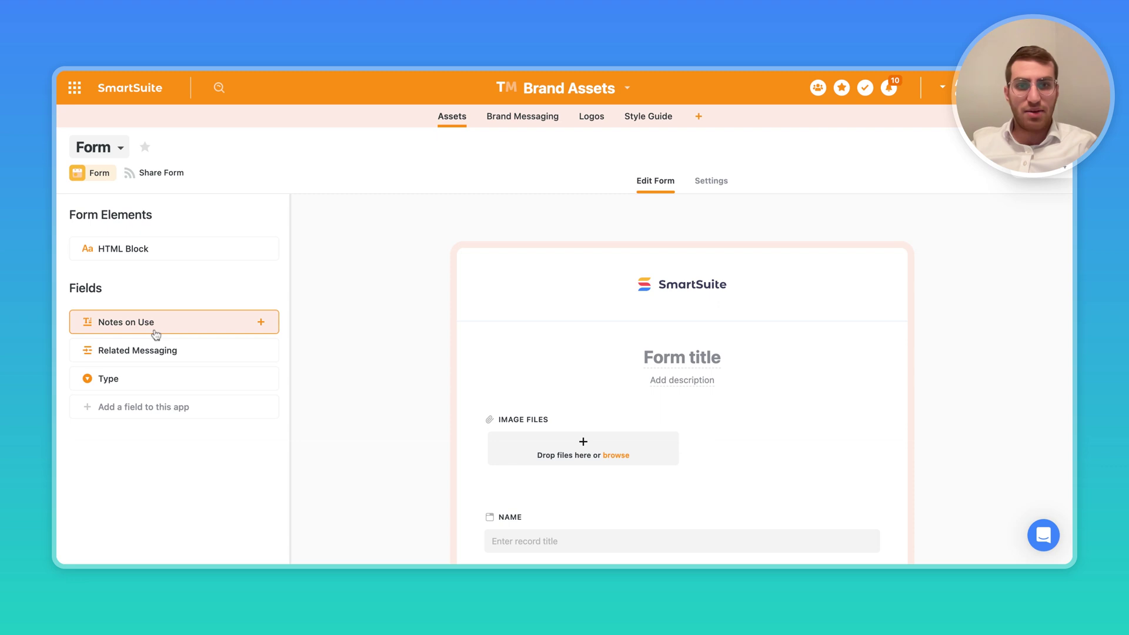
left_click_drag(477, 517, 479, 410)
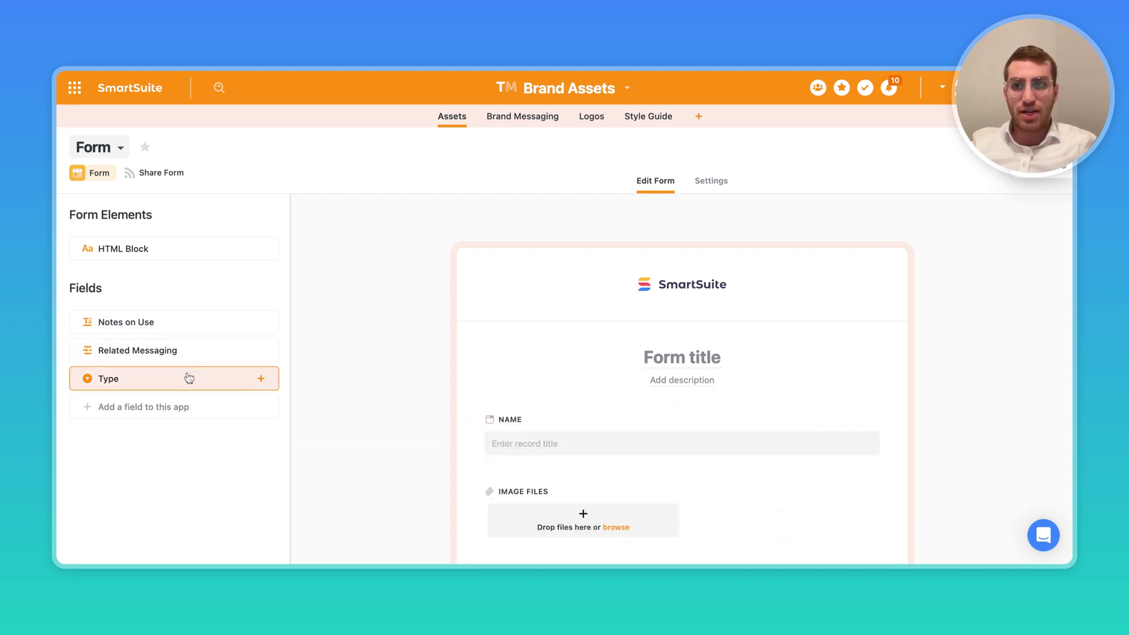
left_click_drag(230, 374, 474, 491)
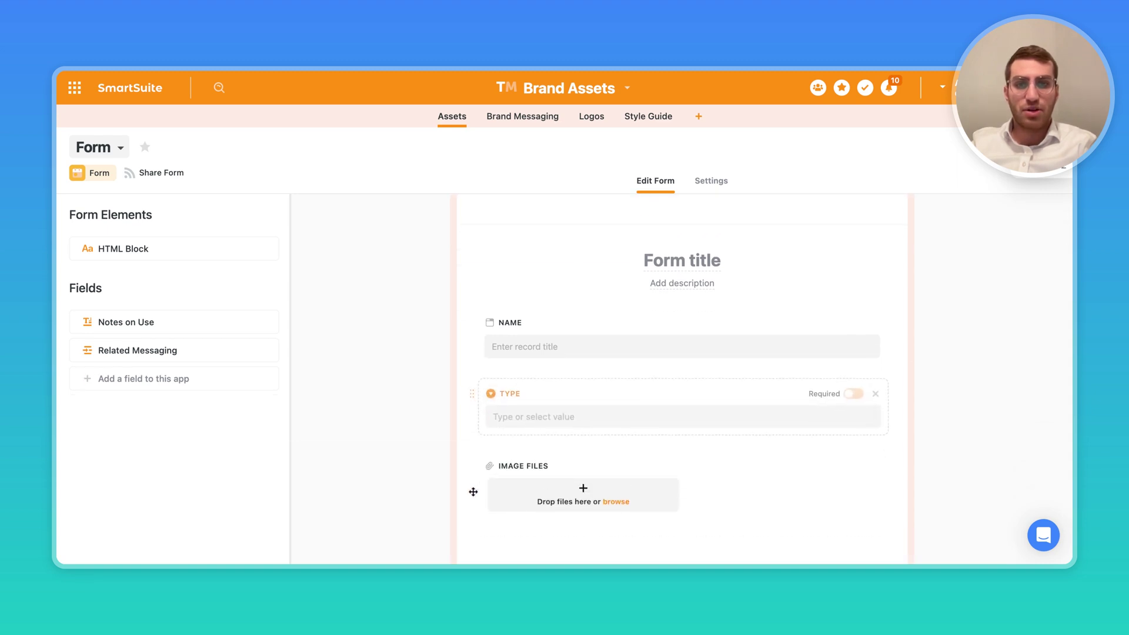
left_click(200, 380)
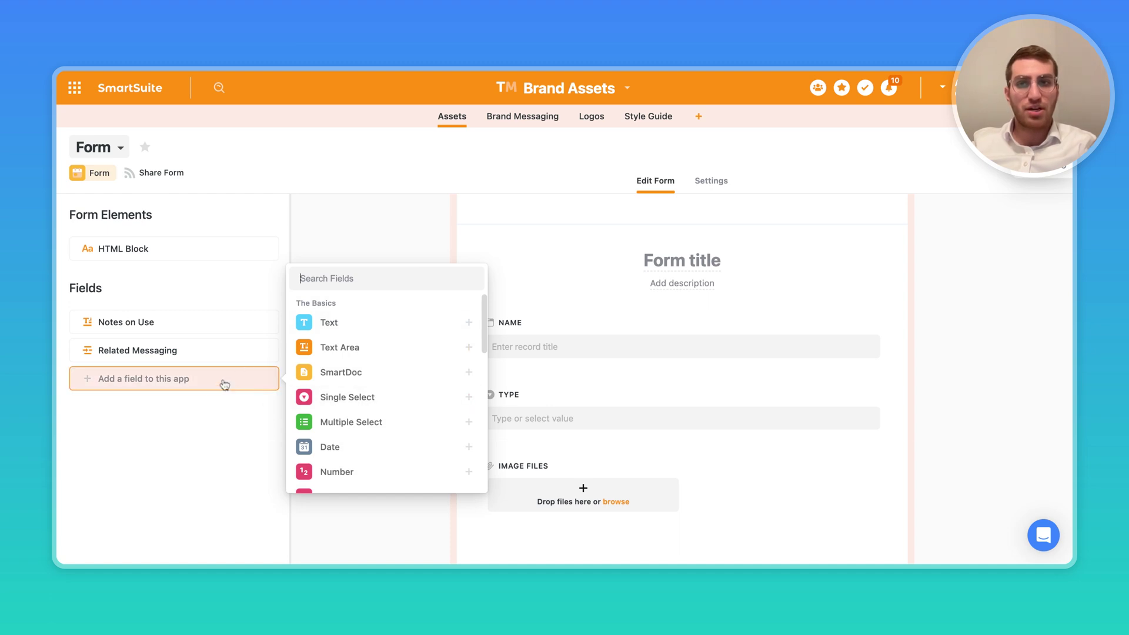
left_click(186, 427)
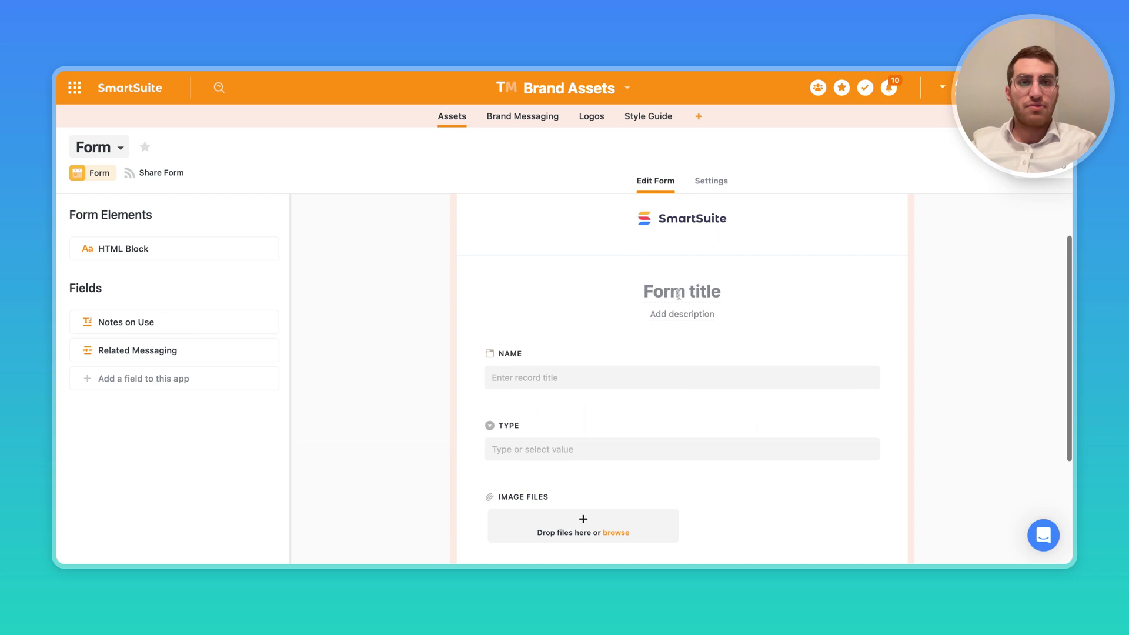
- Try the form title, description and logo areas, cancelling the logo upload unchanged
left_click(677, 290)
left_click(678, 316)
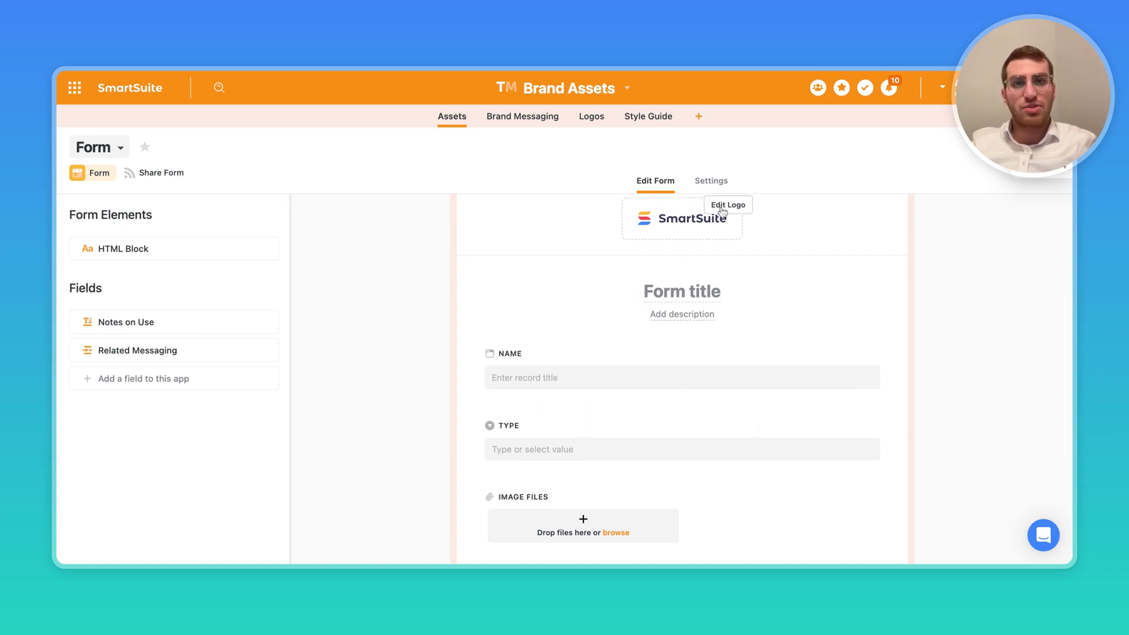
left_click(723, 213)
left_click(802, 150)
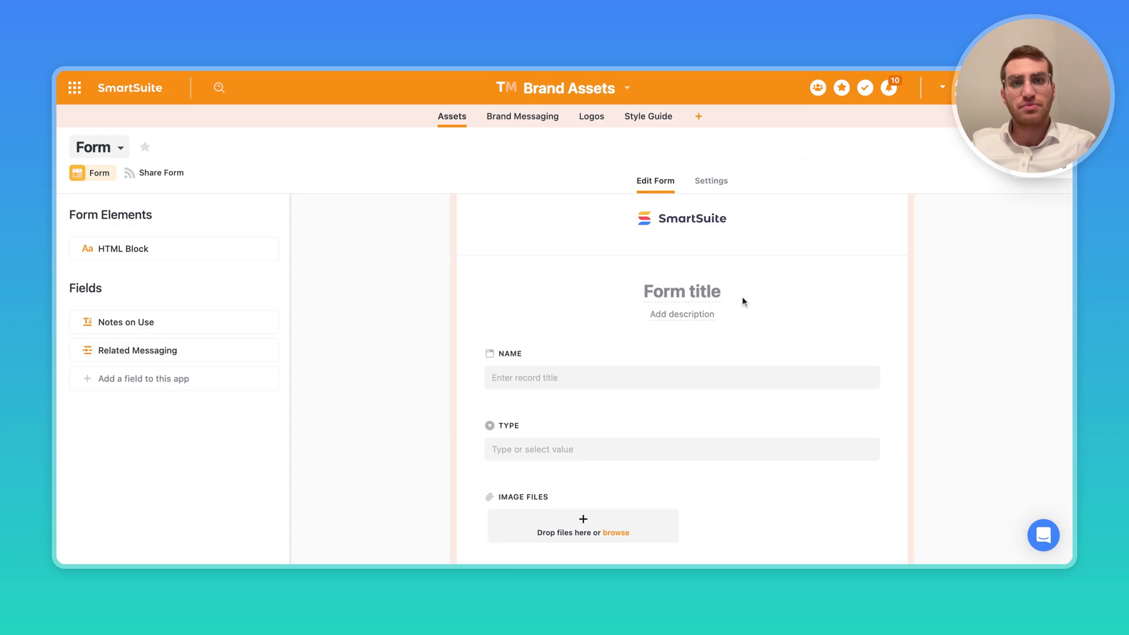
- Review the form's Name, Type and Image Files fields down to the Submit button
scroll(658, 471, "down", 5)
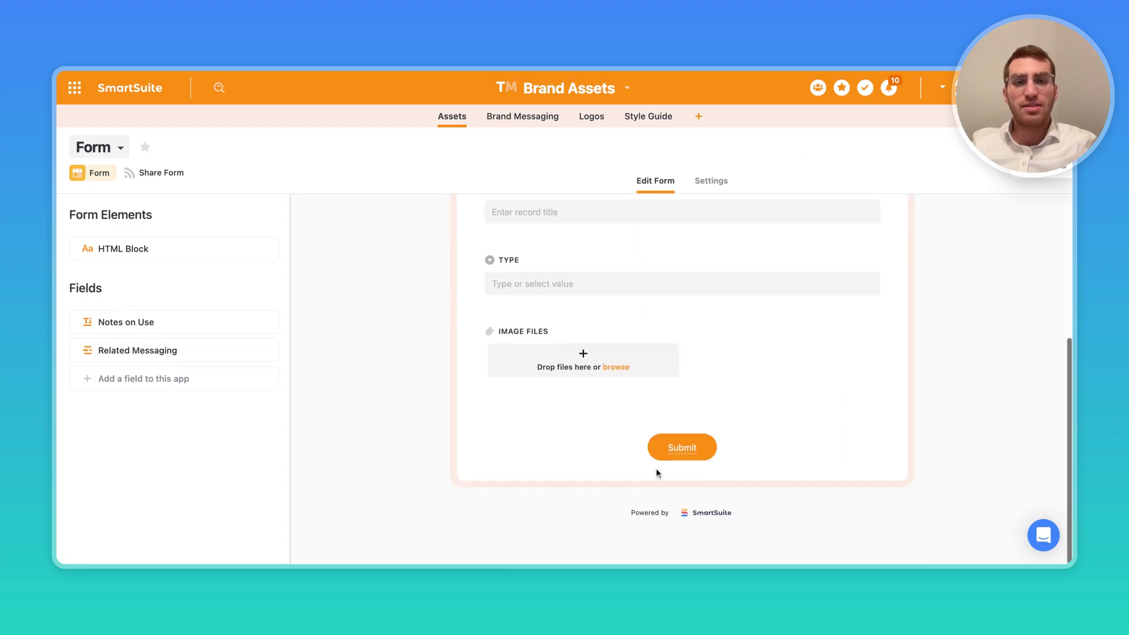
scroll(660, 362, "up", 5)
scroll(661, 366, "down", 1)
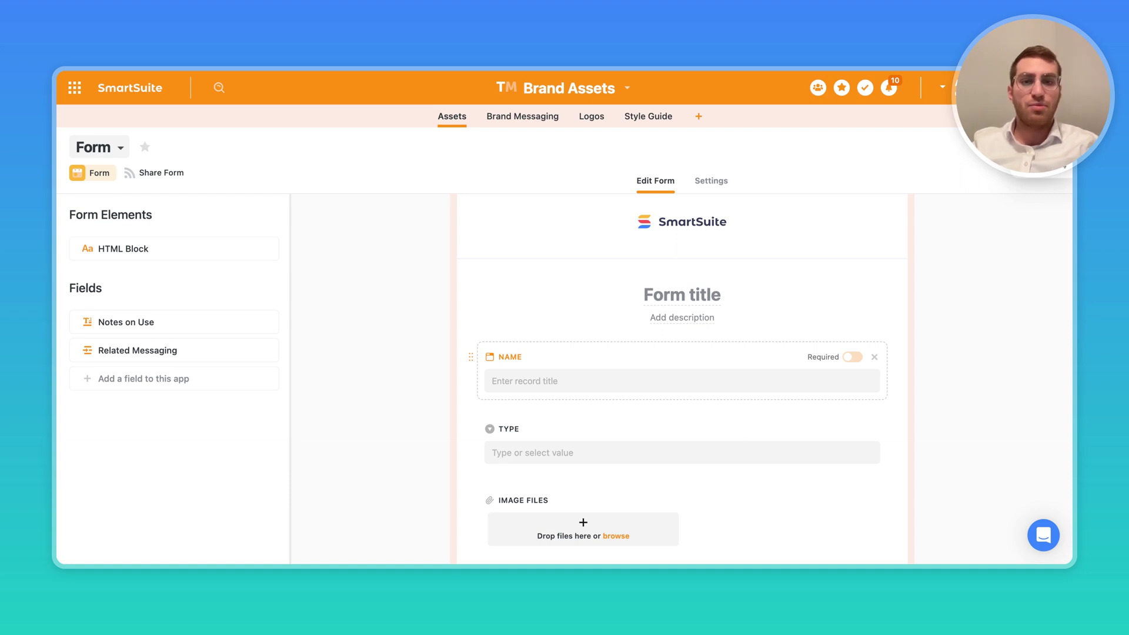
scroll(682, 382, "down", 4)
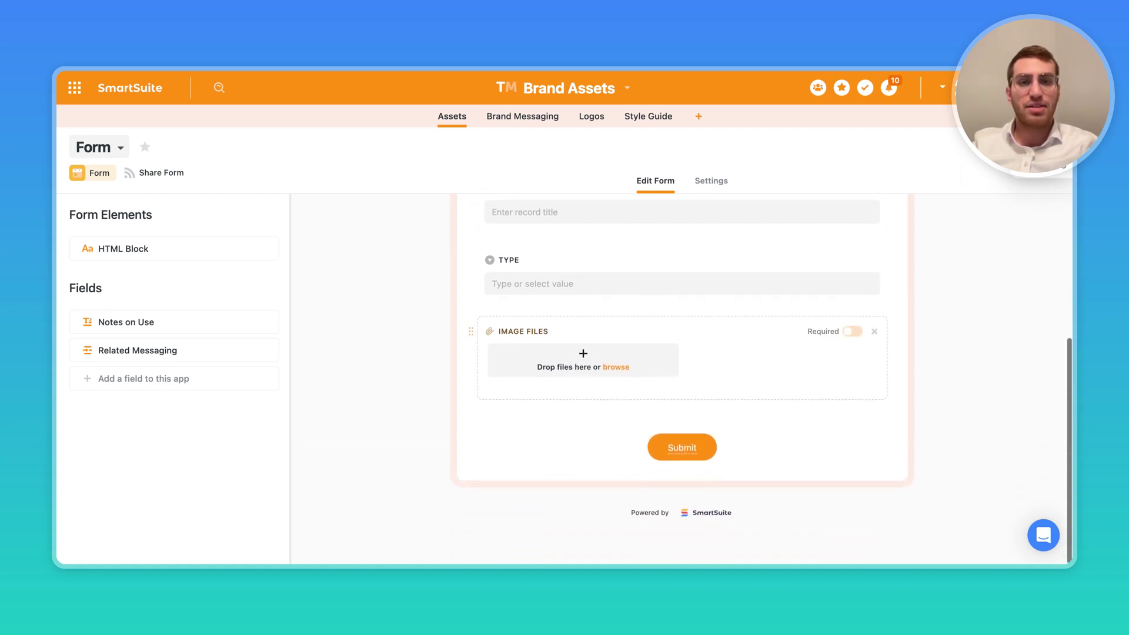
scroll(682, 382, "up", 3)
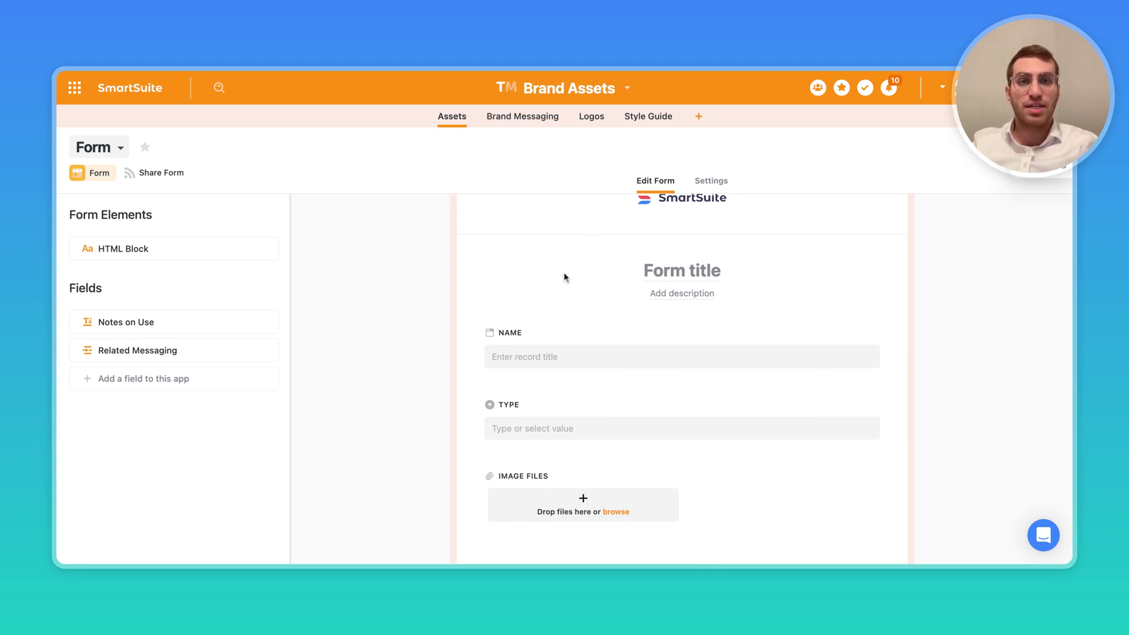
scroll(564, 277, "up", 3)
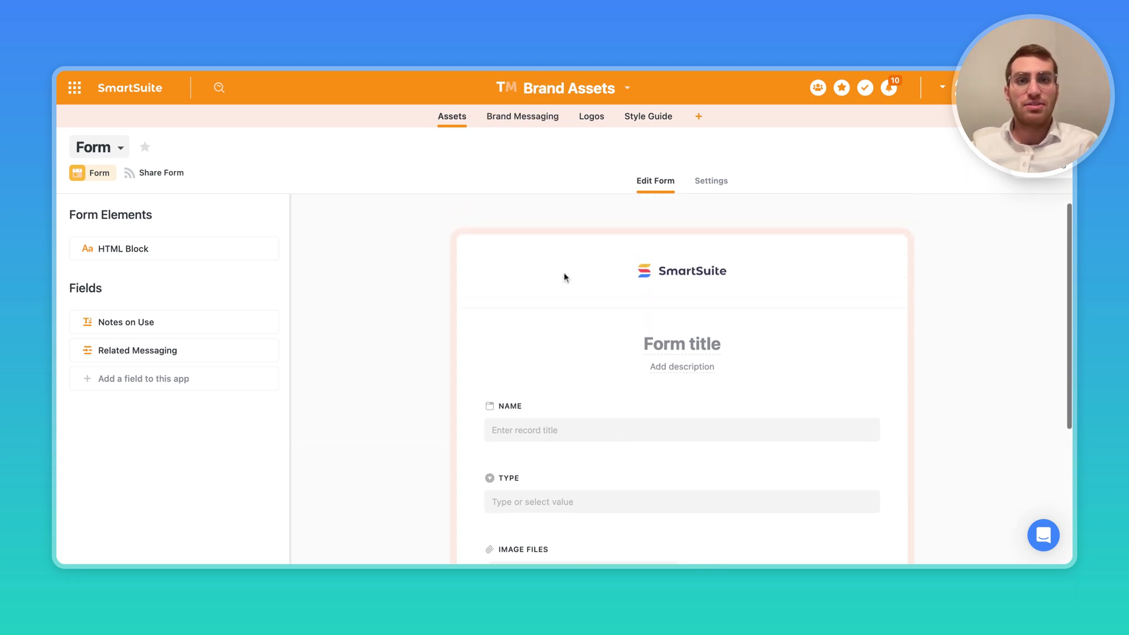
- In the form Settings, try Redirect to URL, then keep After Submission as Display a Message
left_click(713, 182)
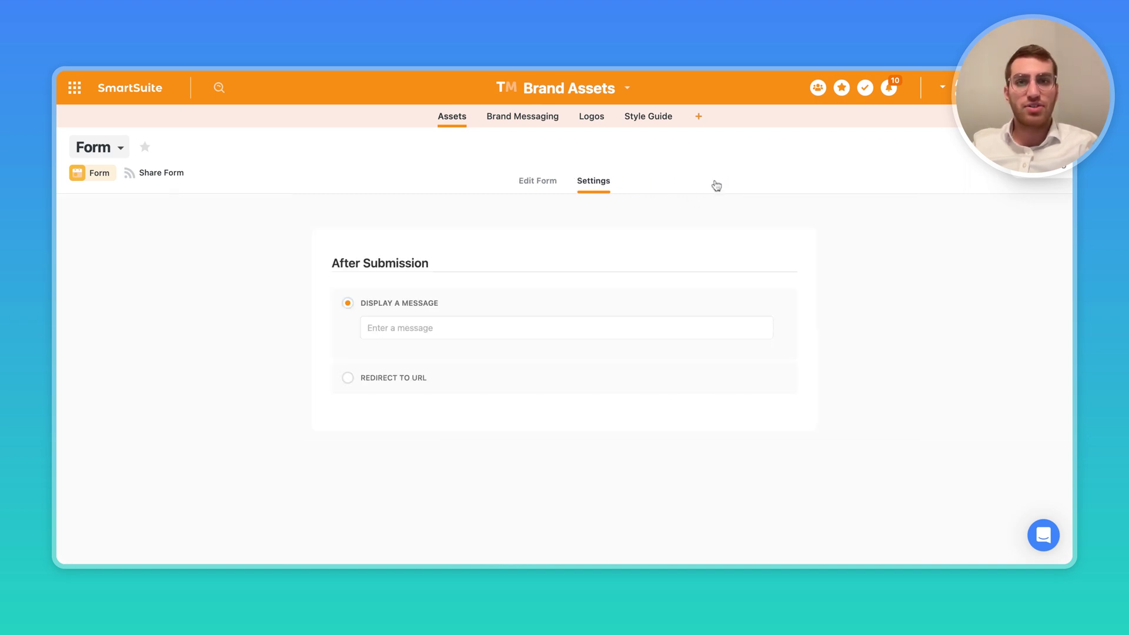
left_click(393, 327)
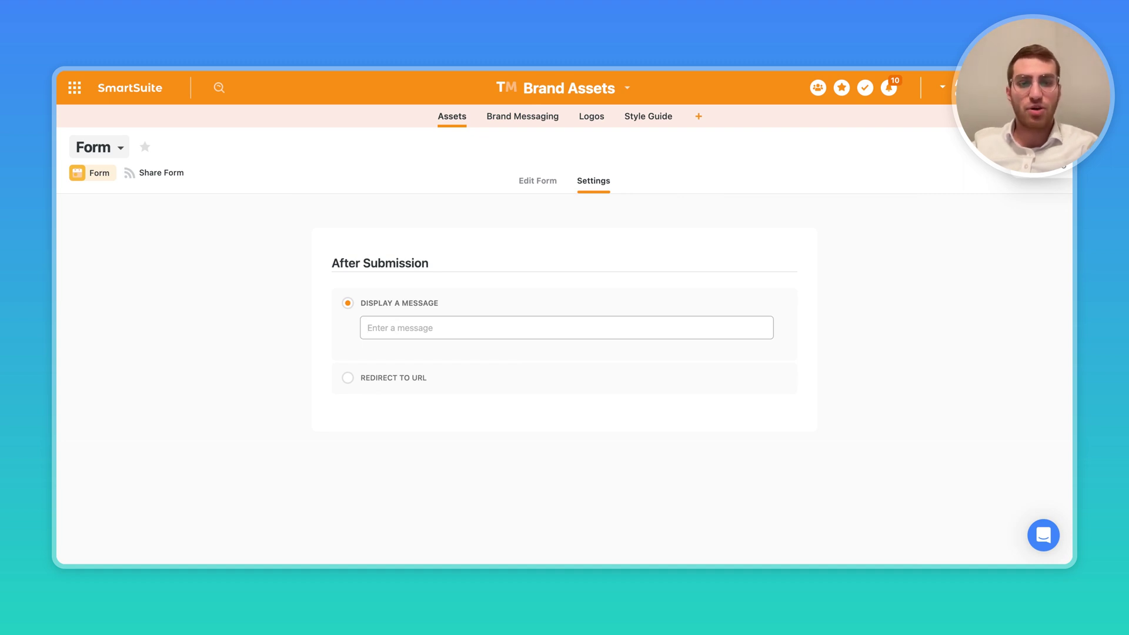
left_click(348, 378)
left_click(380, 360)
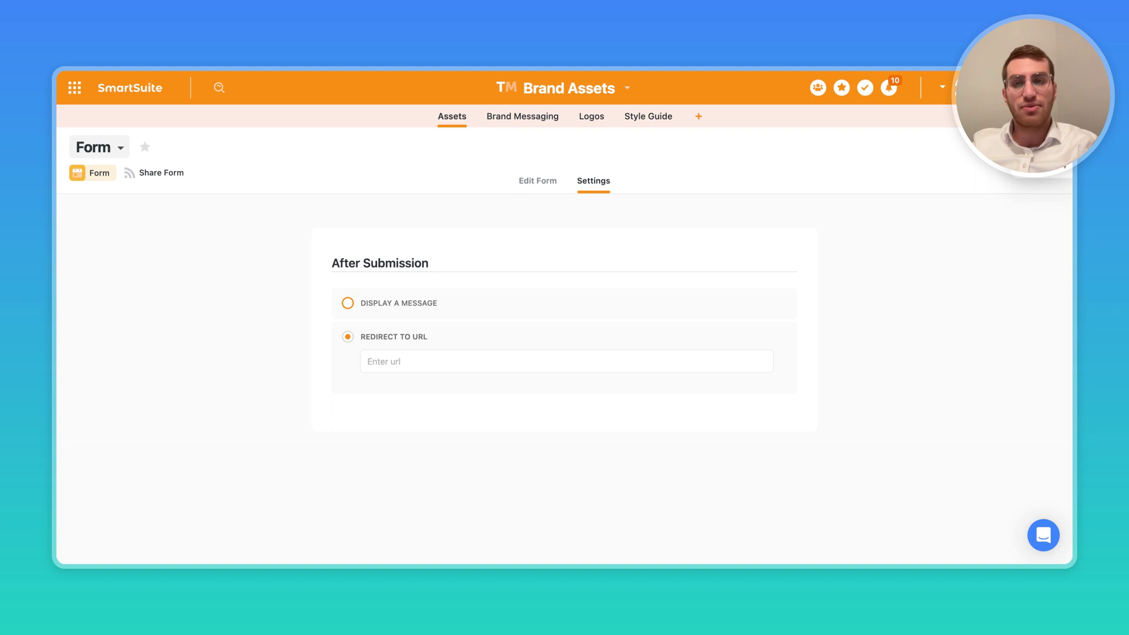
left_click(348, 303)
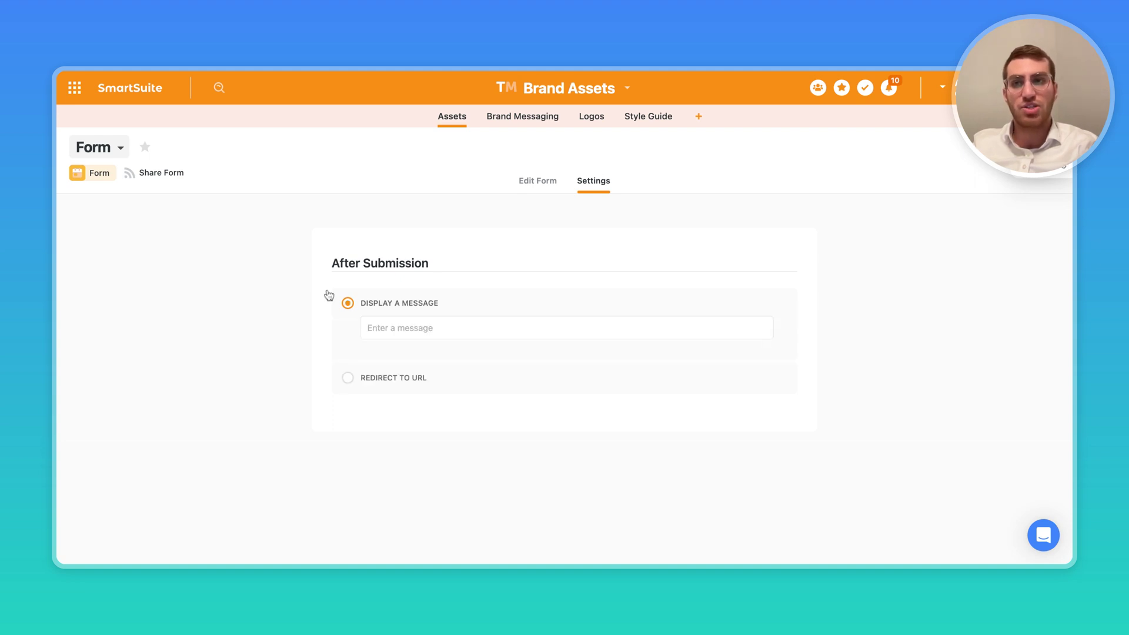
left_click(159, 177)
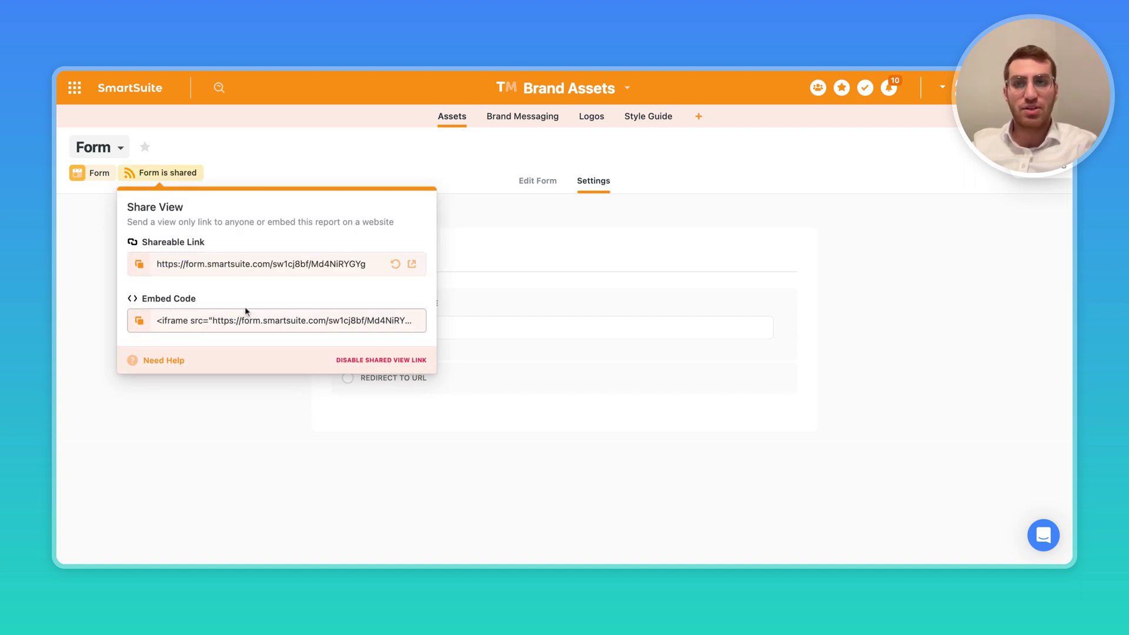
left_click(295, 264)
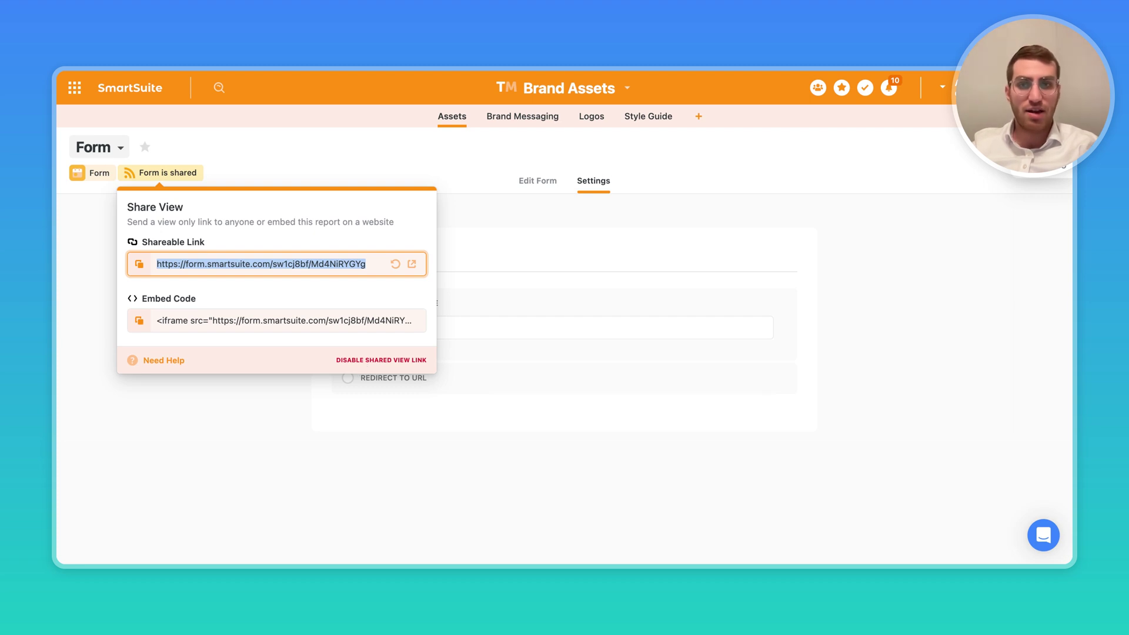
left_click(373, 362)
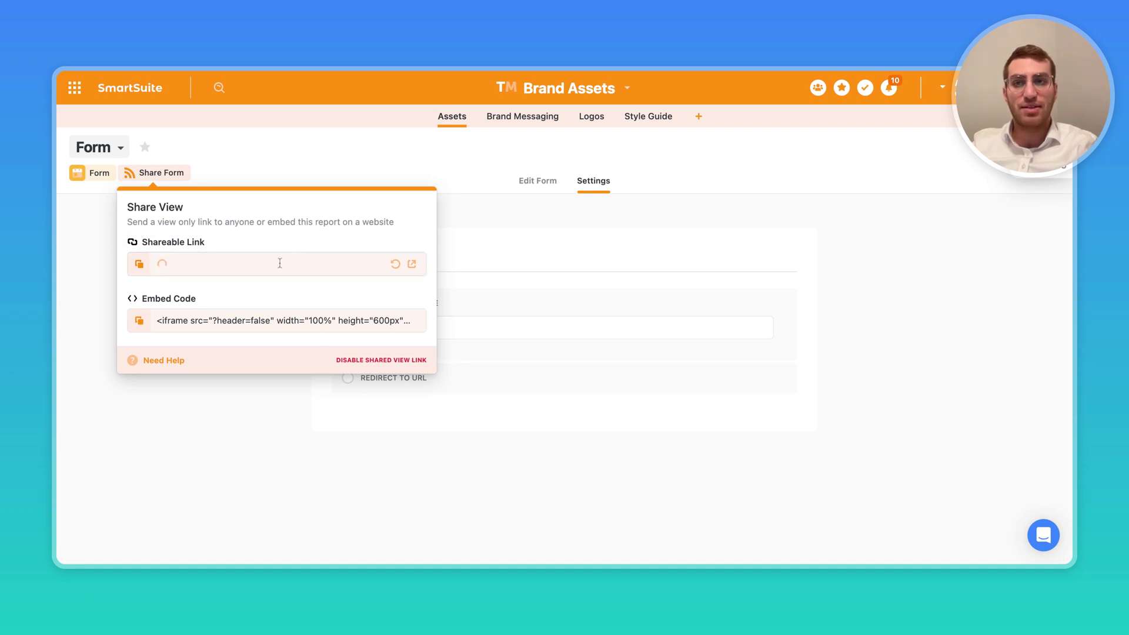
left_click(203, 158)
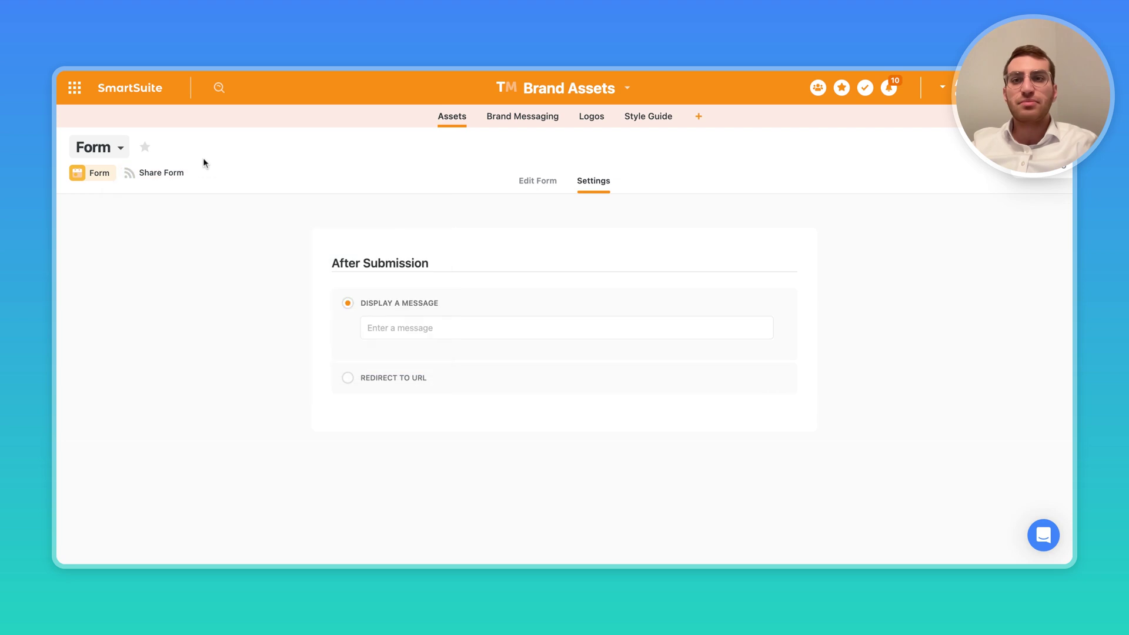
left_click(533, 181)
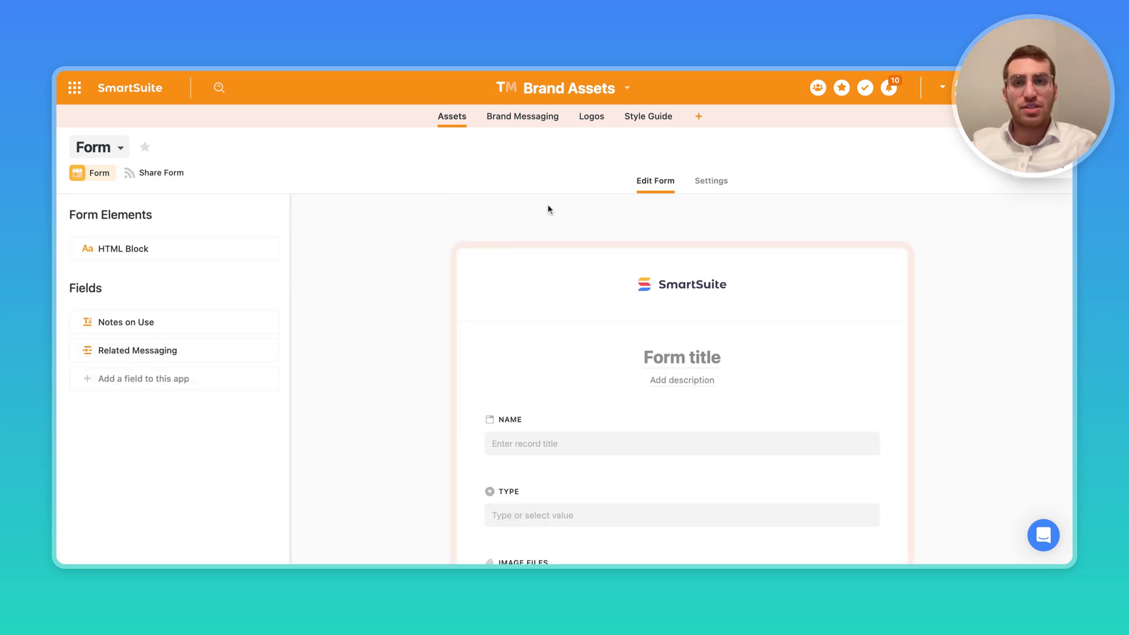
- Open the All Brand Assets by Type grid, with records grouped by asset type
scroll(674, 439, "down", 4)
scroll(664, 439, "up", 4)
left_click(120, 148)
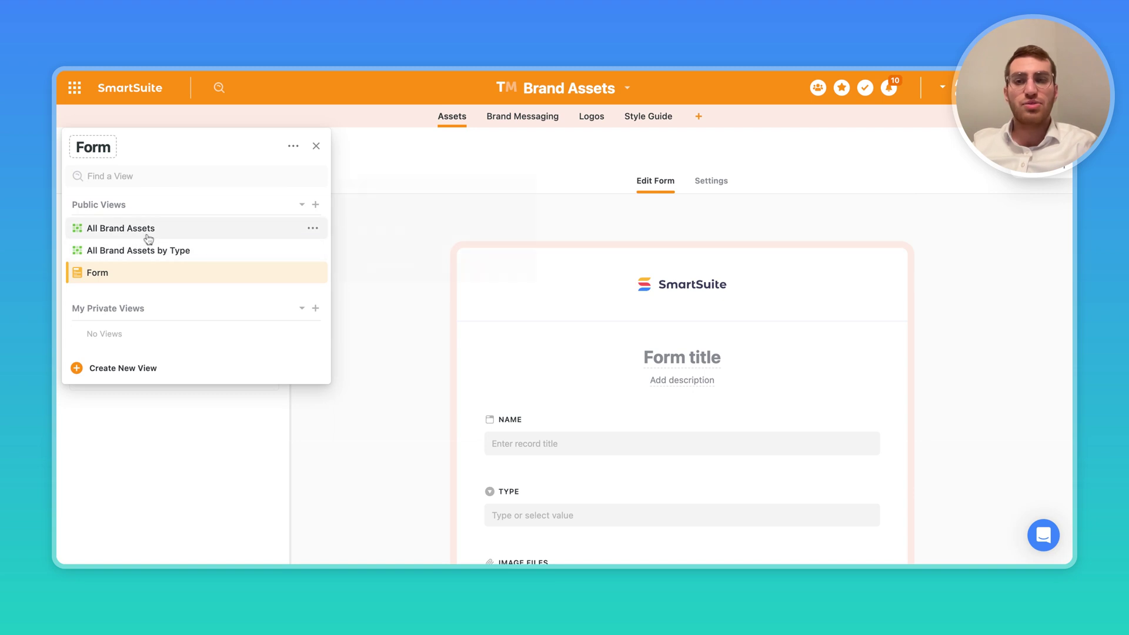
left_click(204, 252)
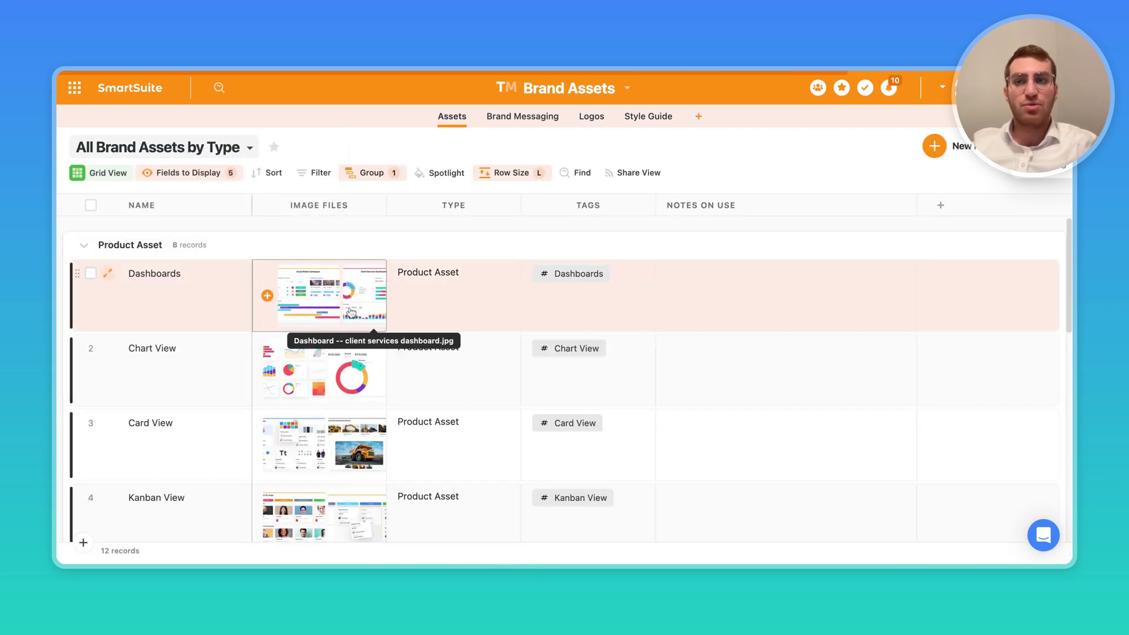
scroll(166, 331, "down", 10)
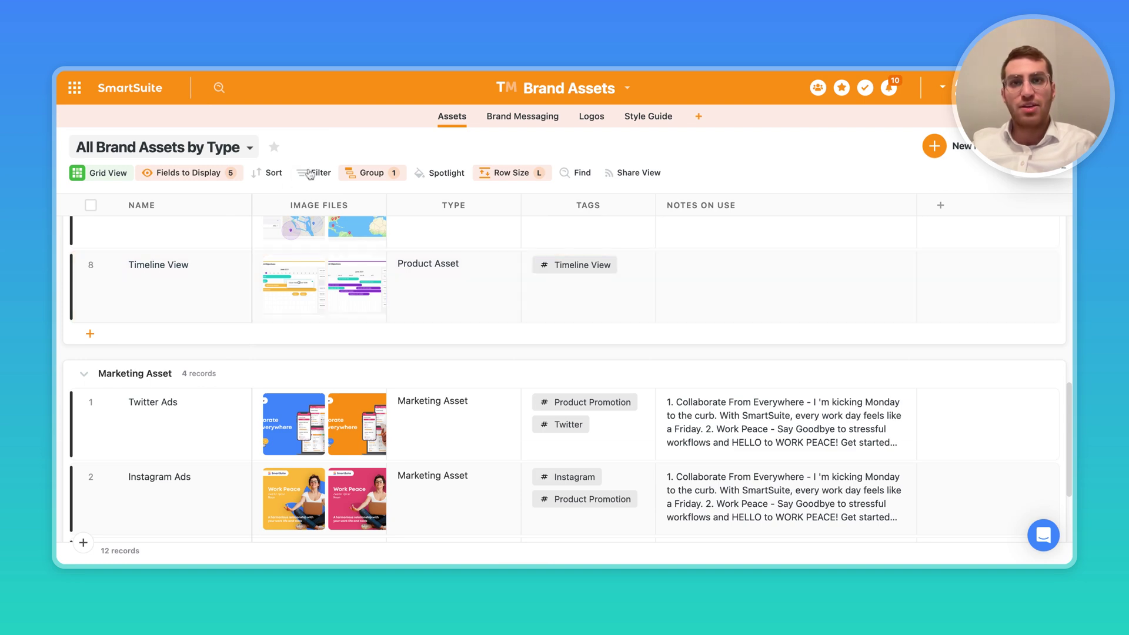
- Create a Brand Assets automation triggered when the Assets app's Form is submitted
left_click(565, 92)
left_click(525, 276)
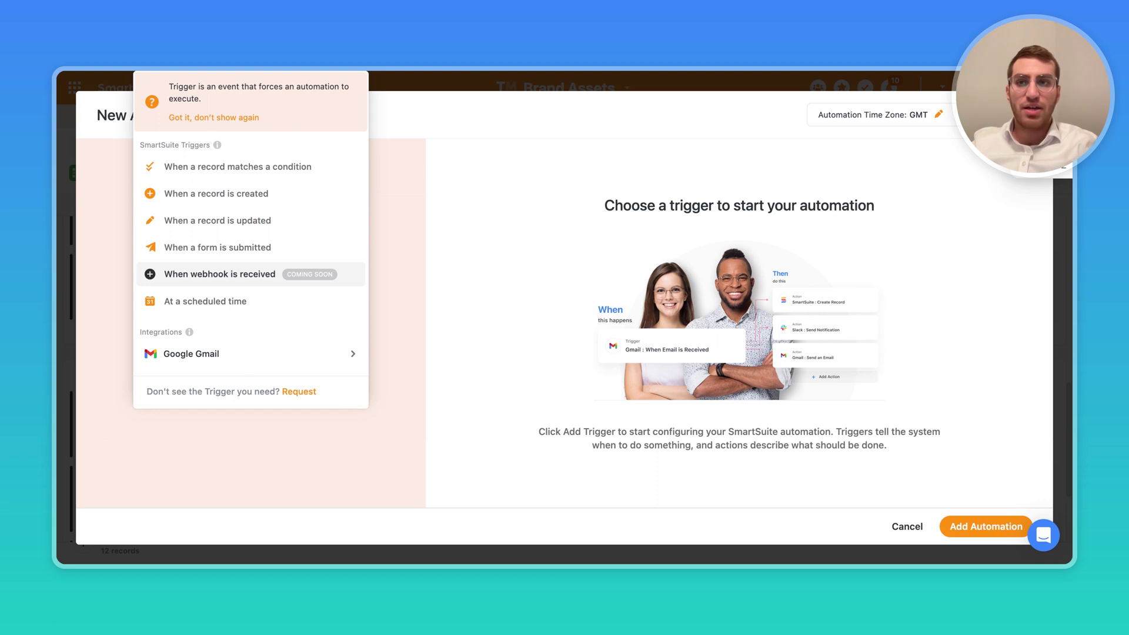
left_click(214, 251)
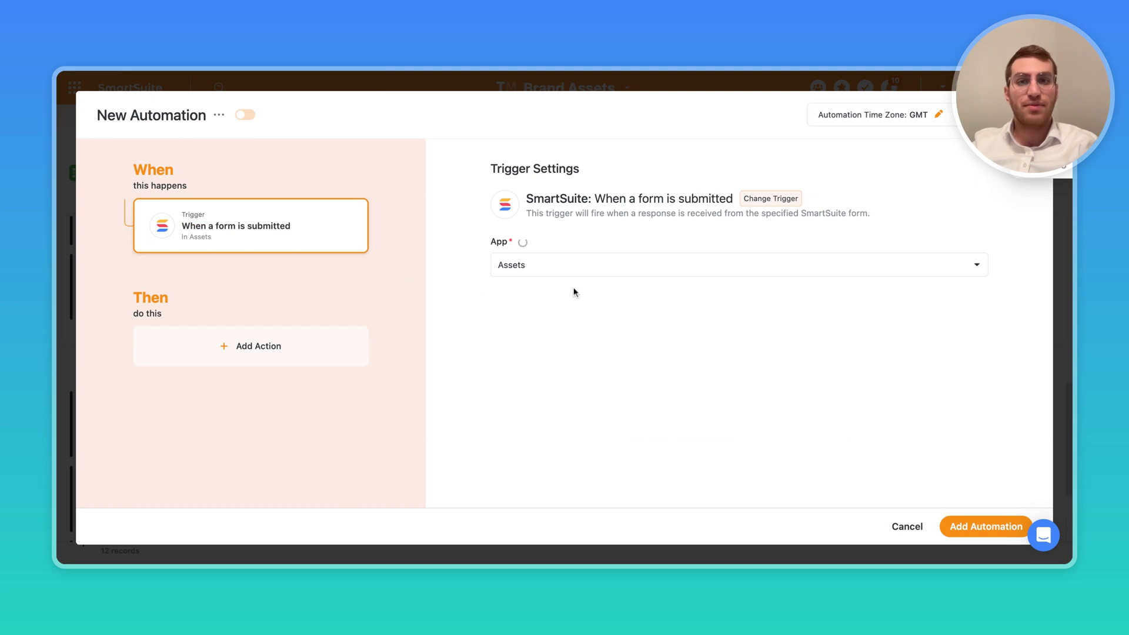
left_click(533, 325)
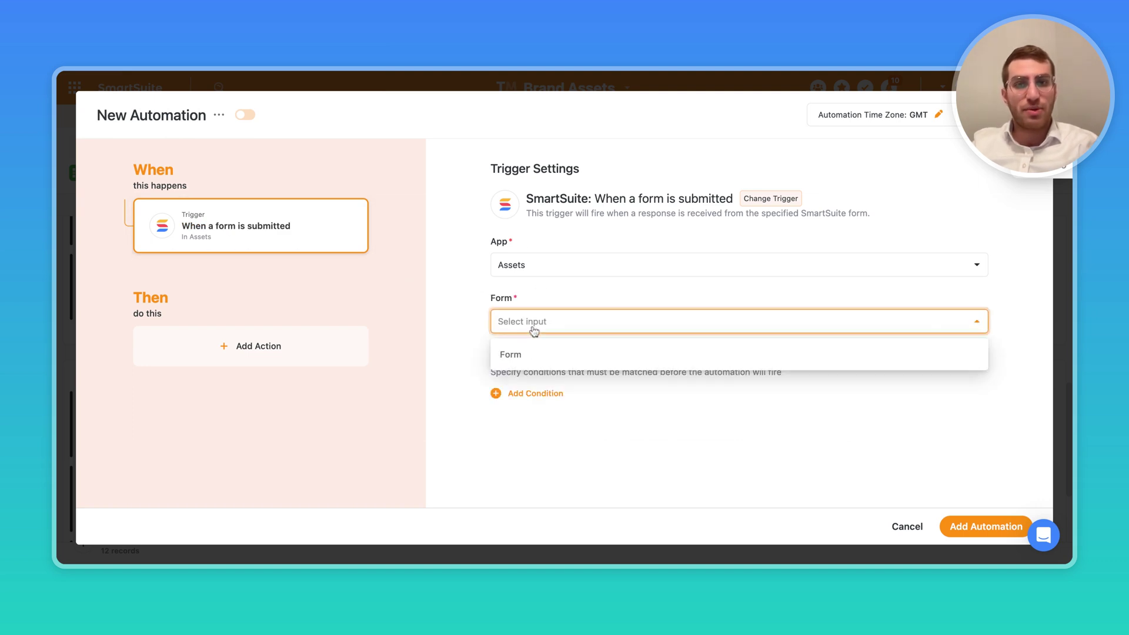
left_click(537, 352)
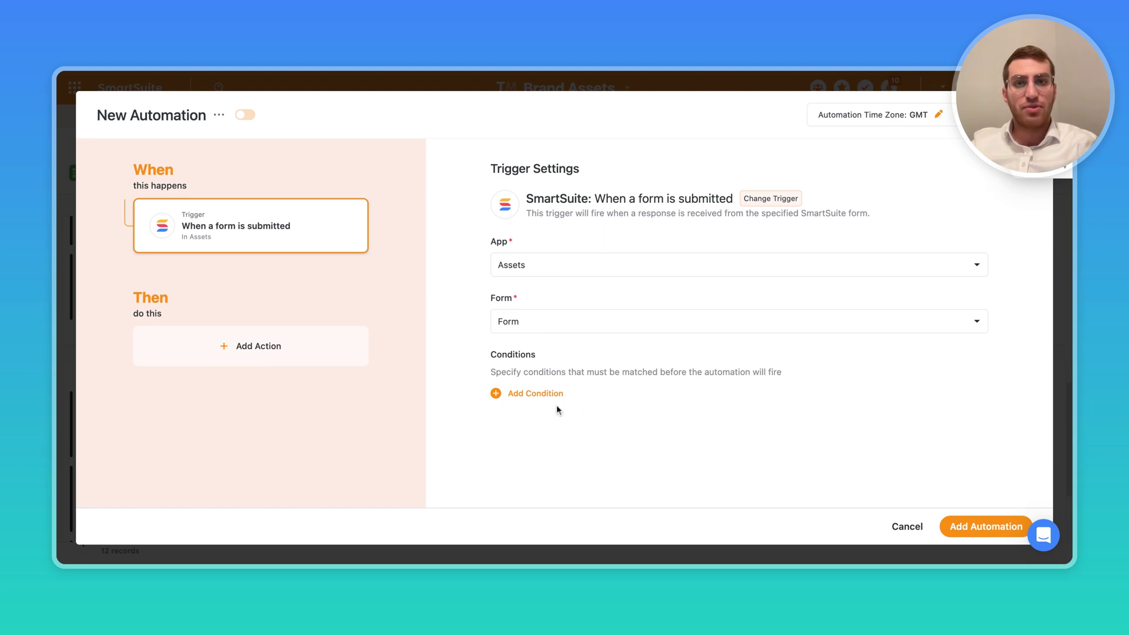
left_click(242, 362)
mouse_move(243, 364)
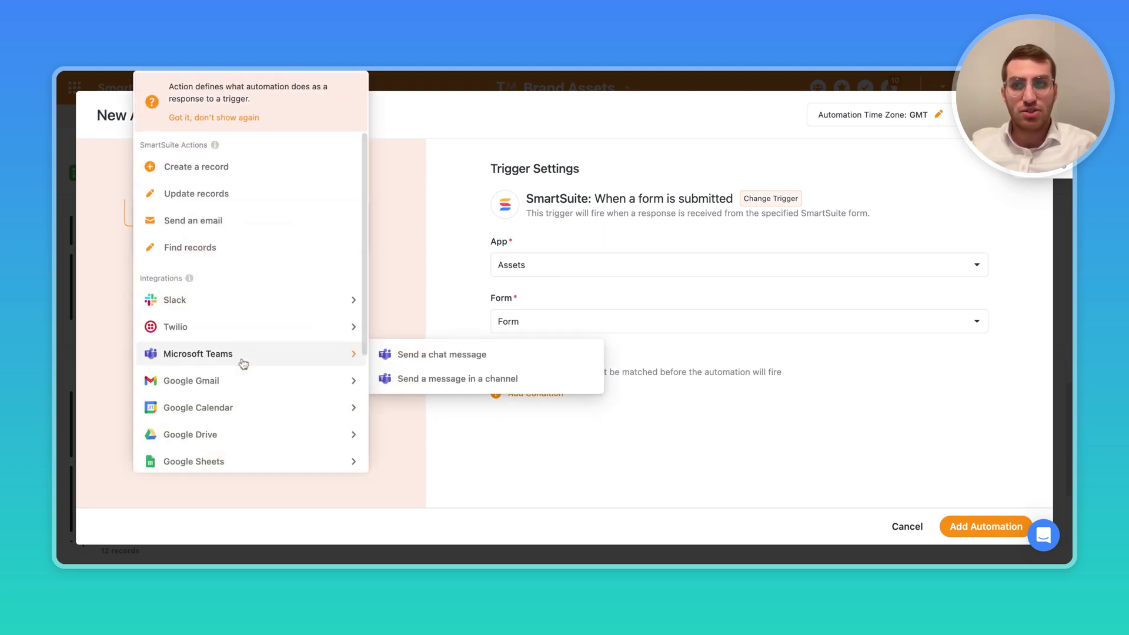
mouse_move(228, 327)
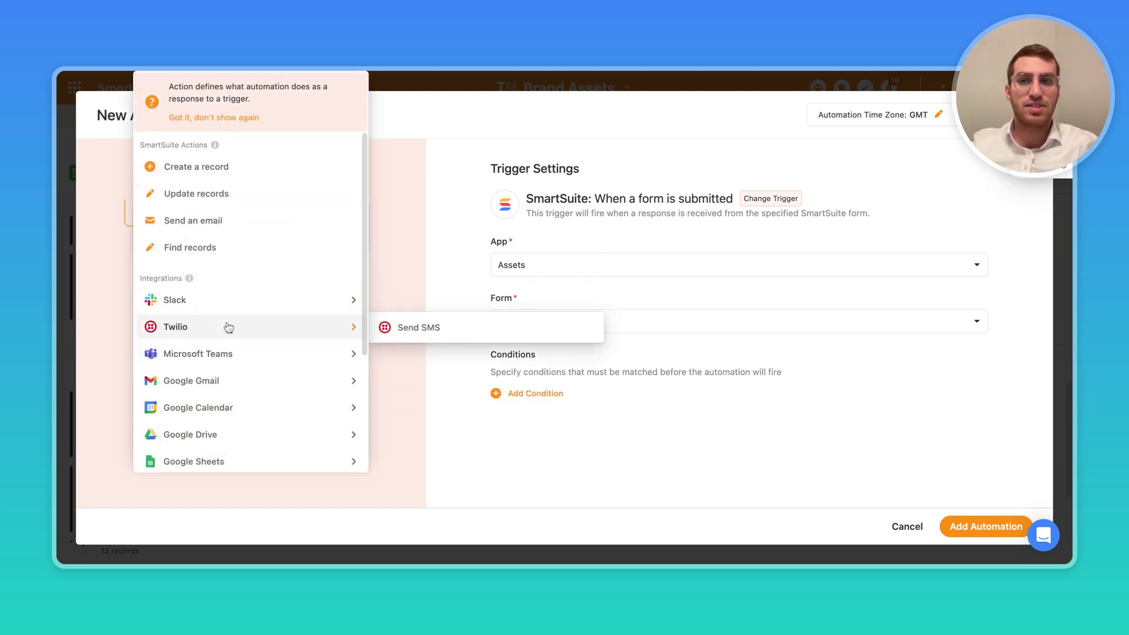
scroll(228, 327, "down", 6)
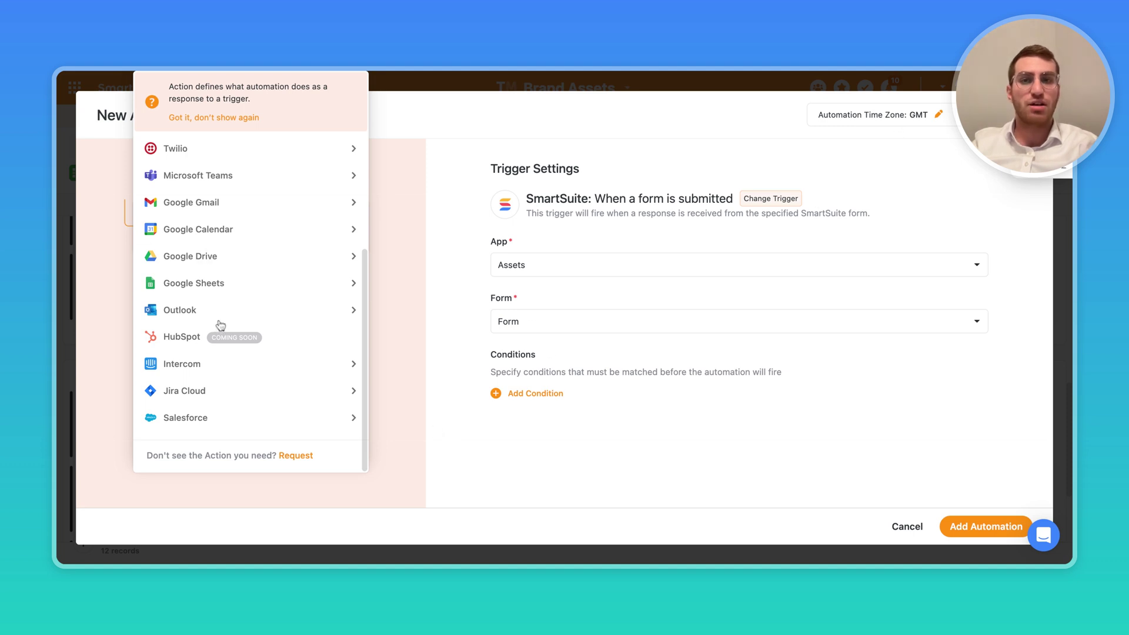
left_click(473, 253)
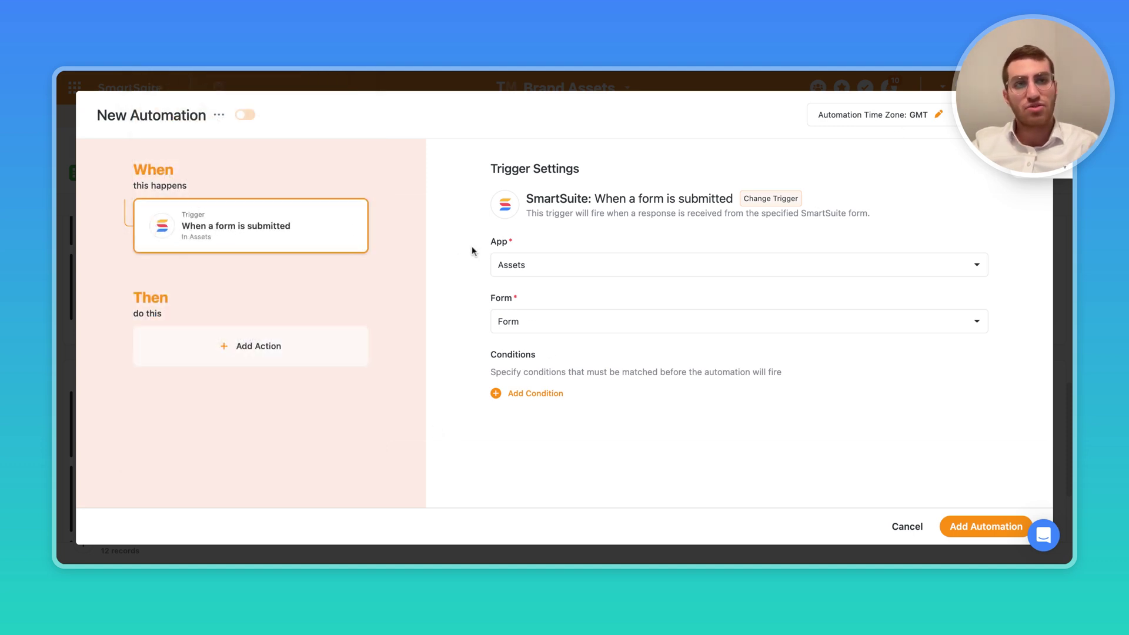